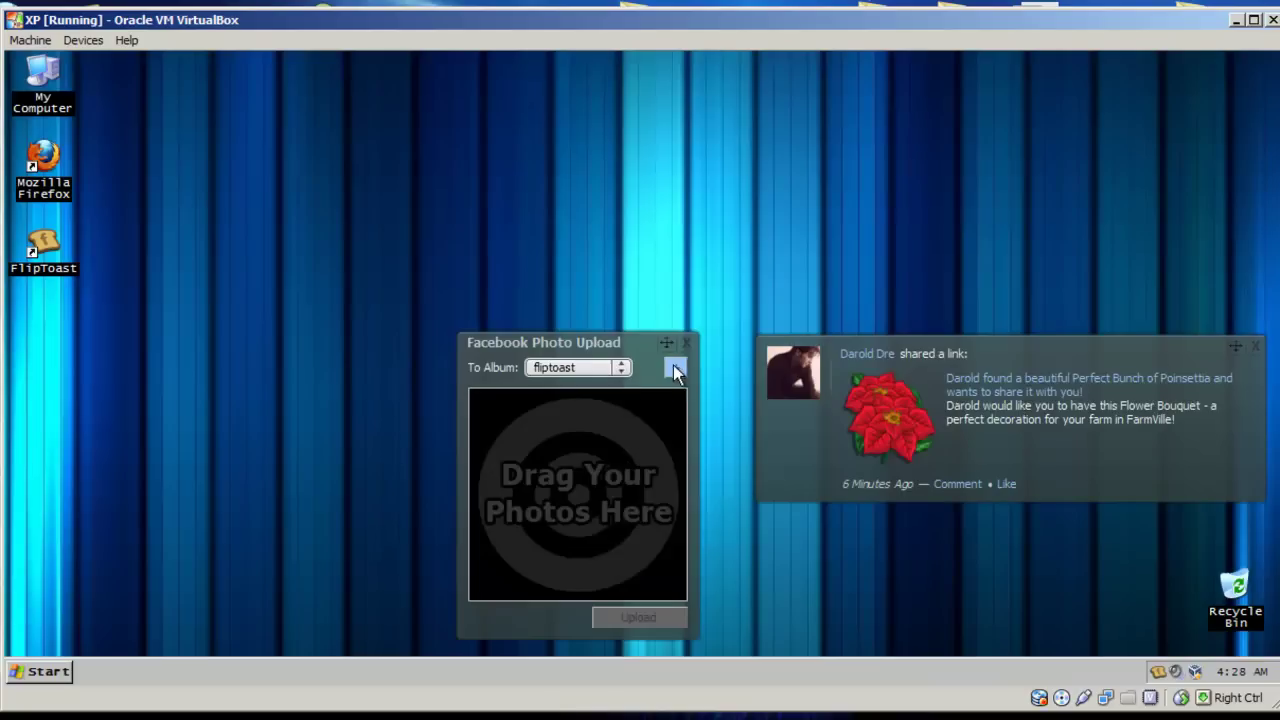
# Step: Move the Facebook Photo Upload window aside to clear the middle of the desktop and dismiss the shared-link notification
pyautogui.moveTo(669, 350); pyautogui.dragTo(1157, 197)
pyautogui.click(1258, 350)
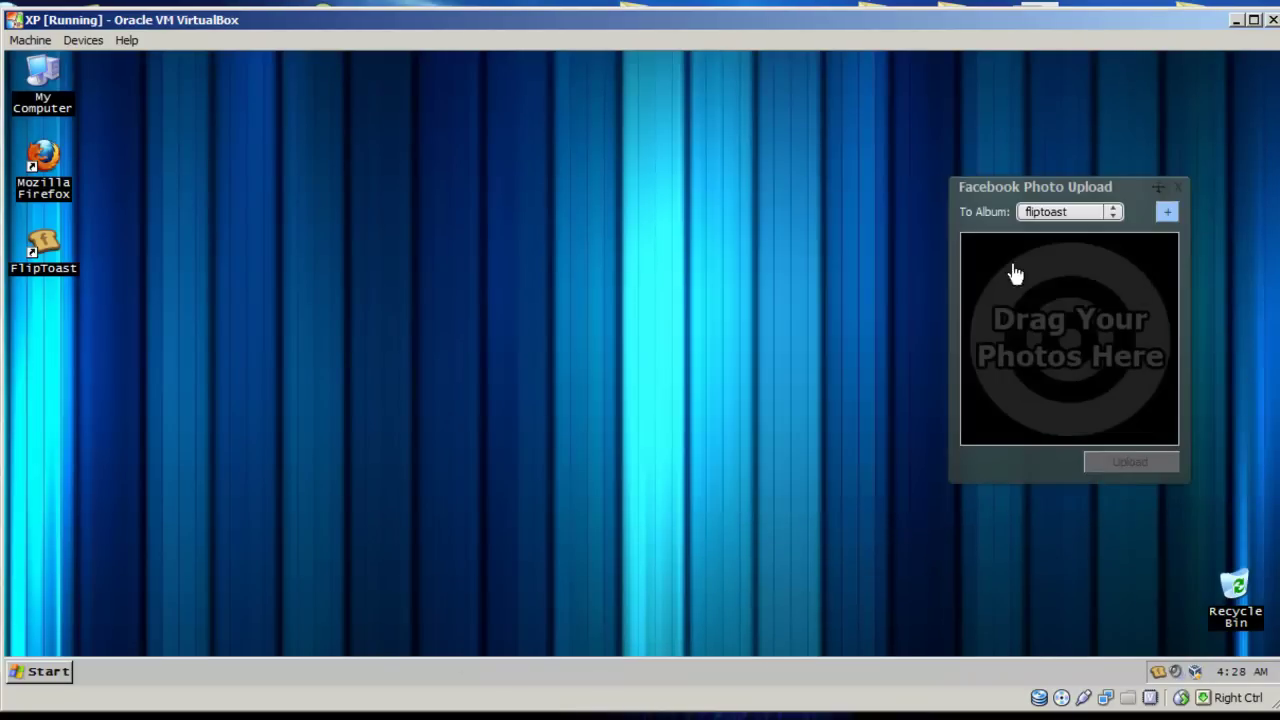
# Step: Open the My Pictures folder and add 001.png, 002.png, 003.jpg, 004.jpg and 005.jpg to the Facebook photo upload list
pyautogui.click(58, 674)
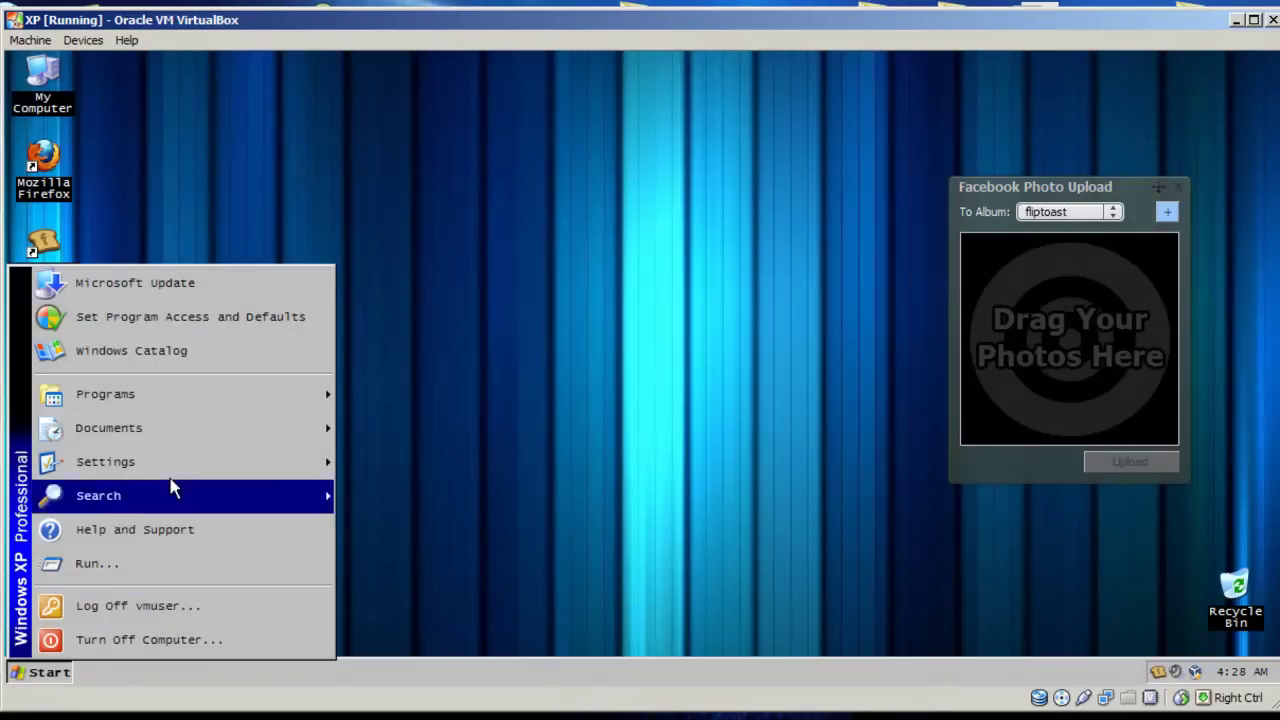
pyautogui.moveTo(222, 430)
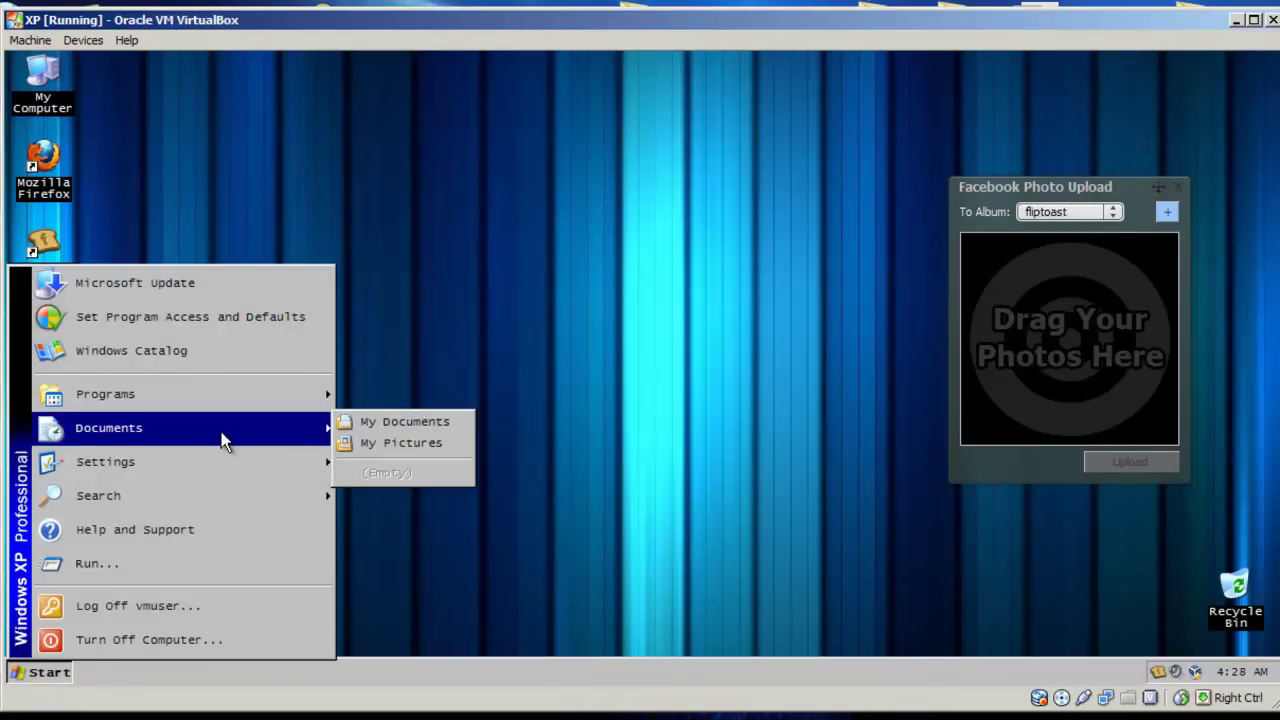
pyautogui.click(414, 446)
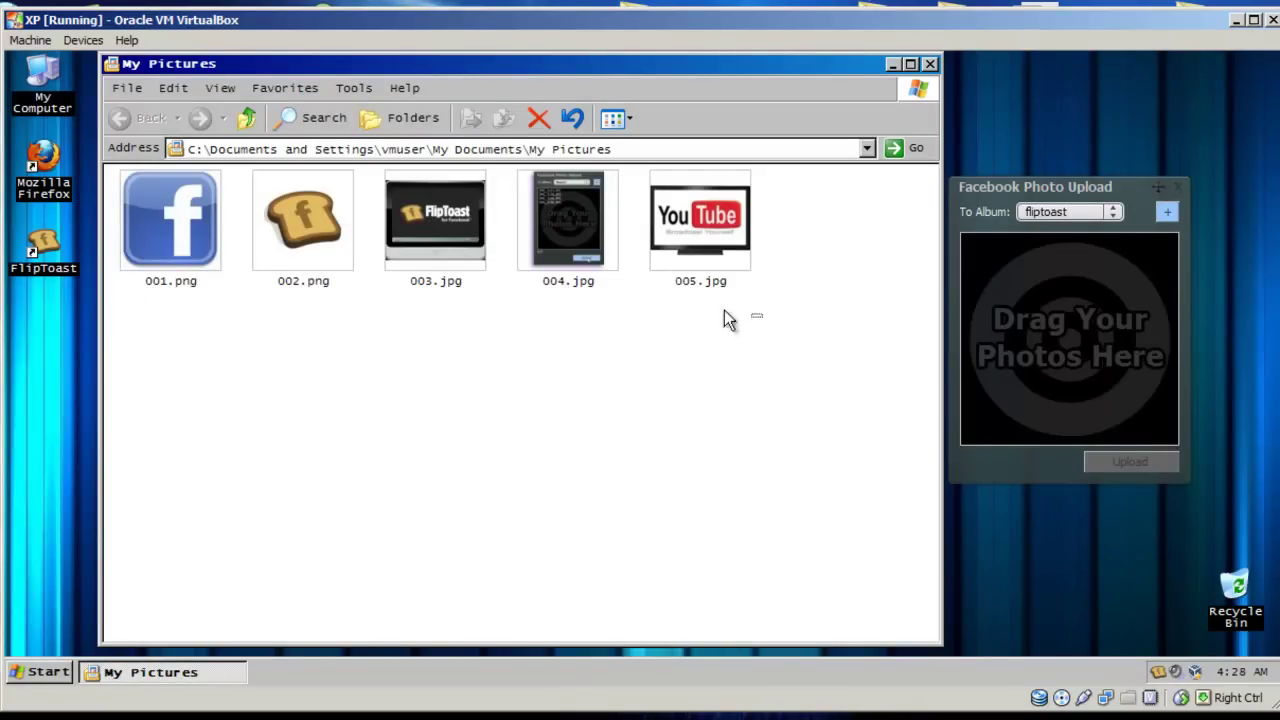
pyautogui.moveTo(762, 317); pyautogui.dragTo(154, 173)
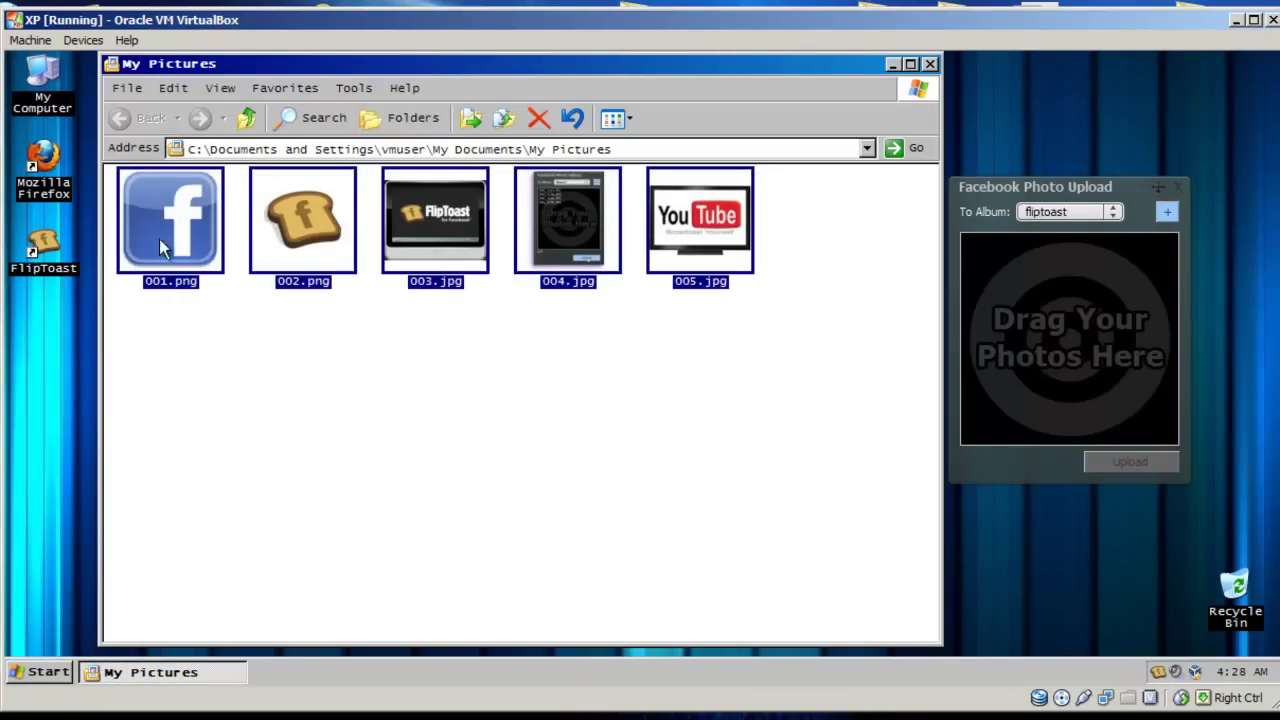
pyautogui.moveTo(191, 253); pyautogui.dragTo(1071, 368)
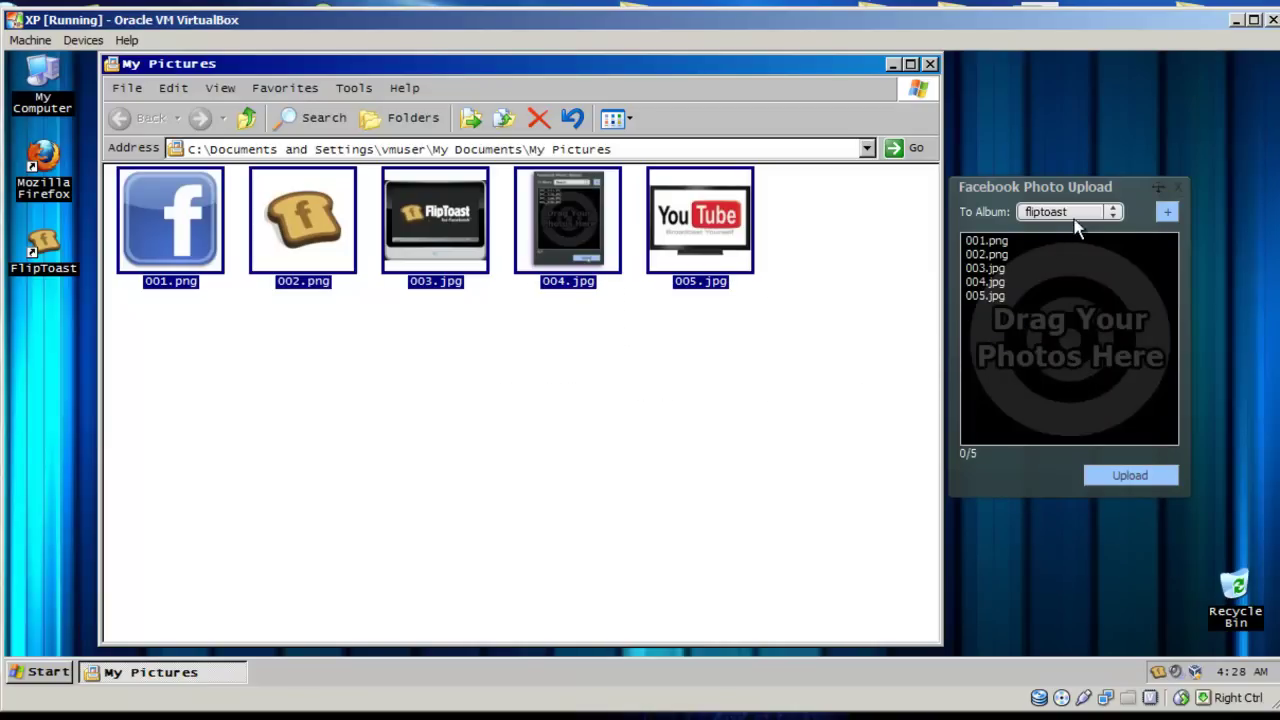
# Step: Choose fliptoast as the destination album and upload the listed photos
pyautogui.click(1114, 212)
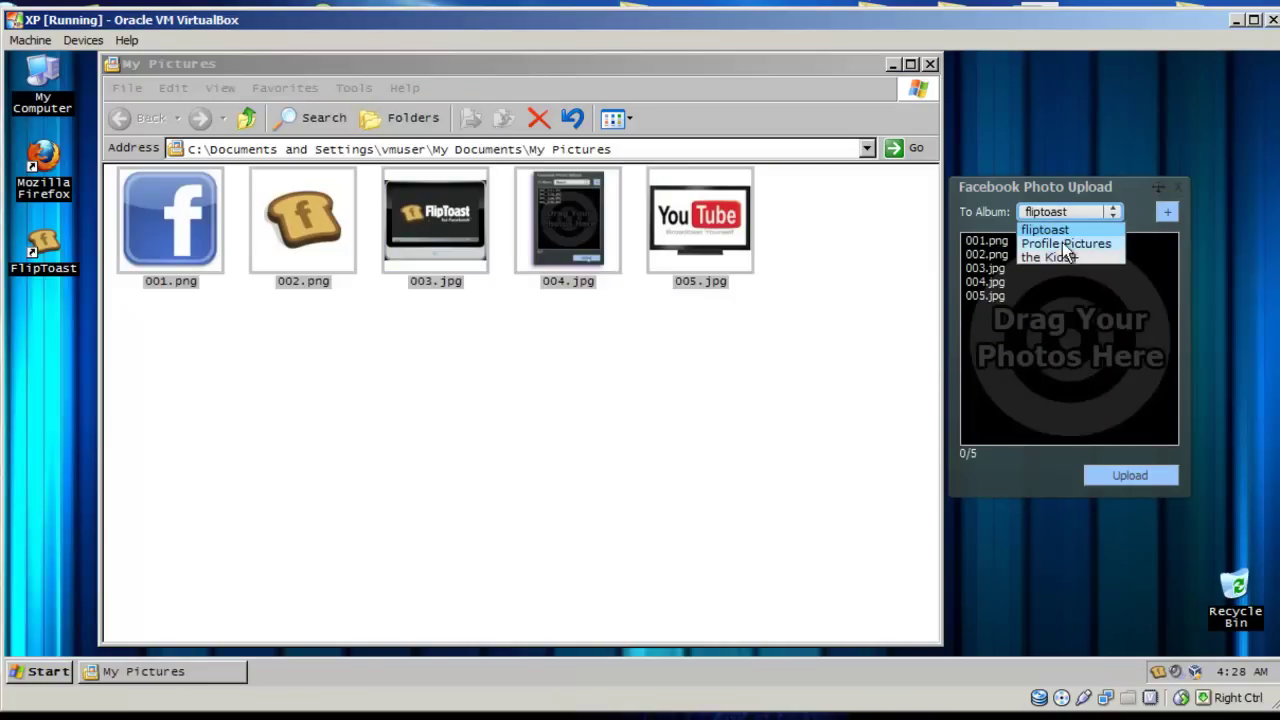
pyautogui.click(1062, 232)
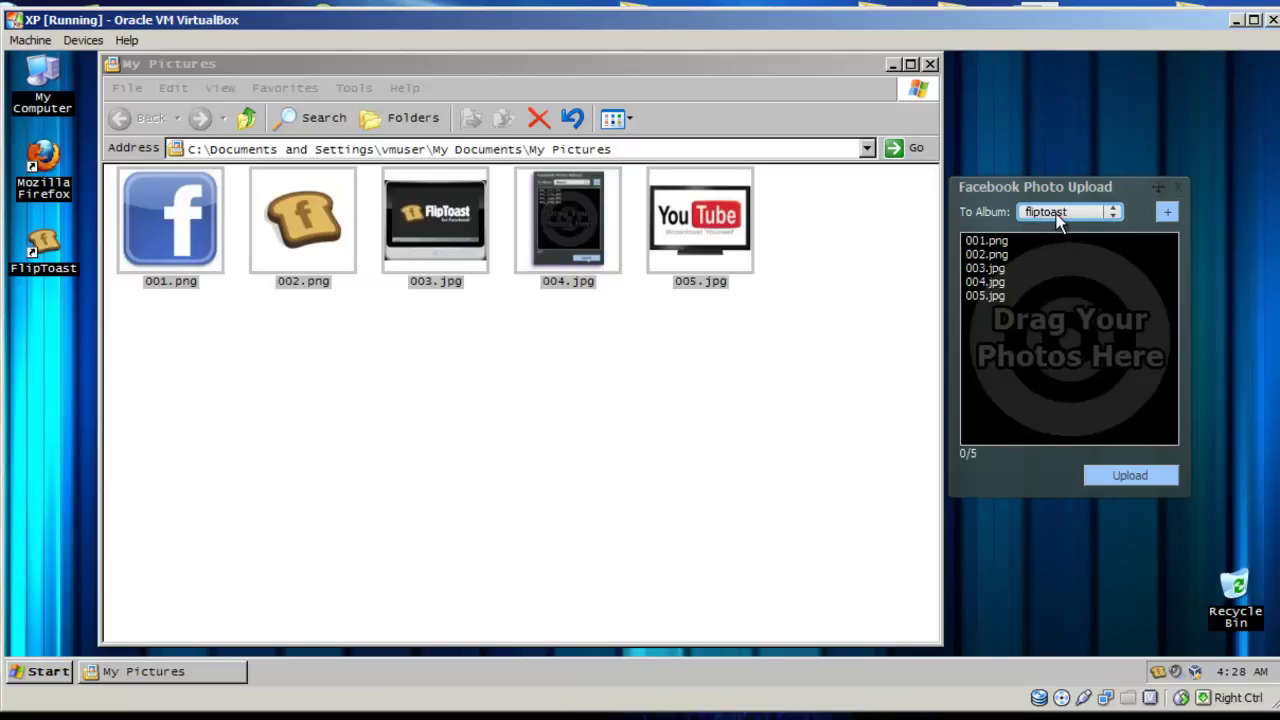
pyautogui.click(1133, 475)
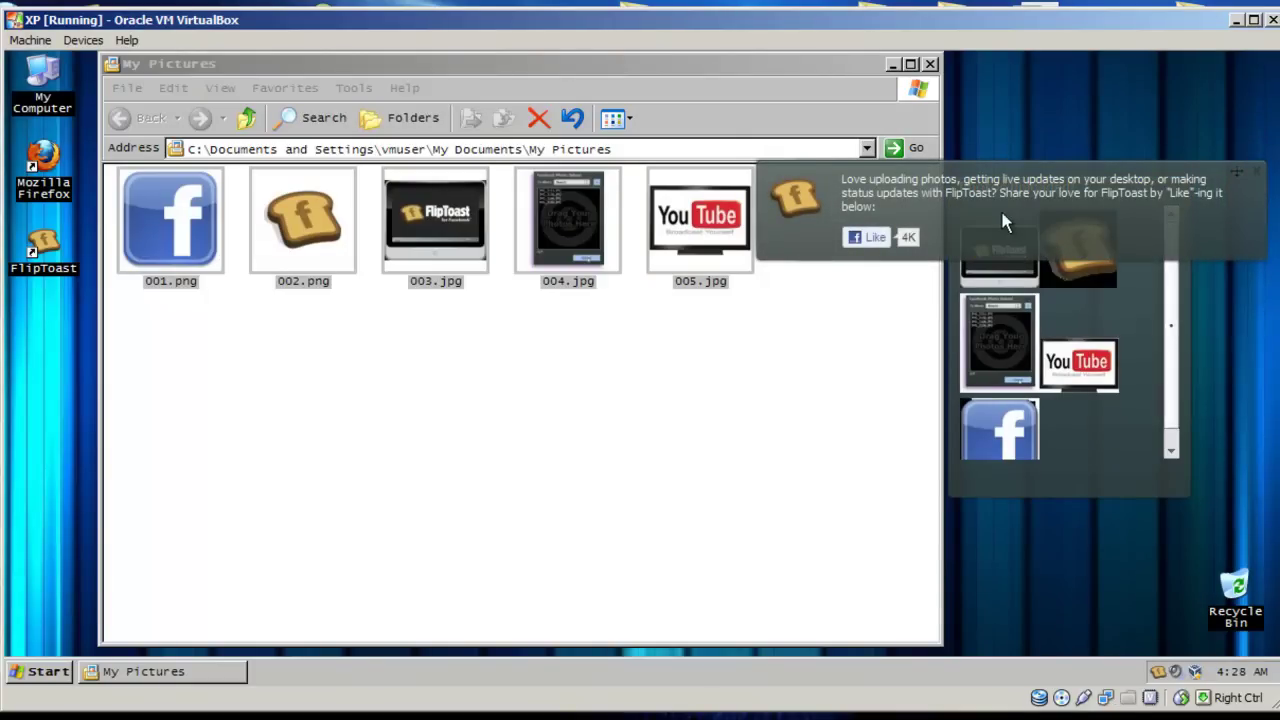
# Step: Dismiss the FlipToast Like prompt and close the Photos Uploaded and My Pictures windows
pyautogui.click(1262, 181)
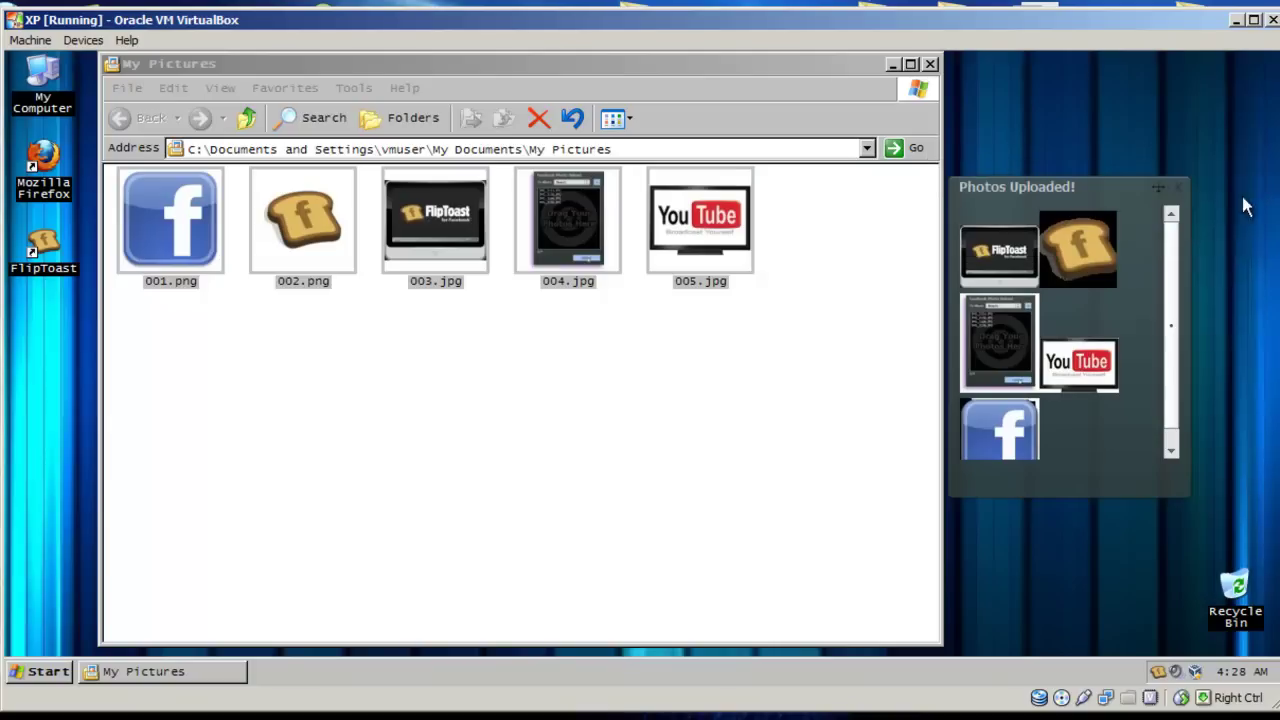
pyautogui.moveTo(1171, 272); pyautogui.dragTo(1045, 390)
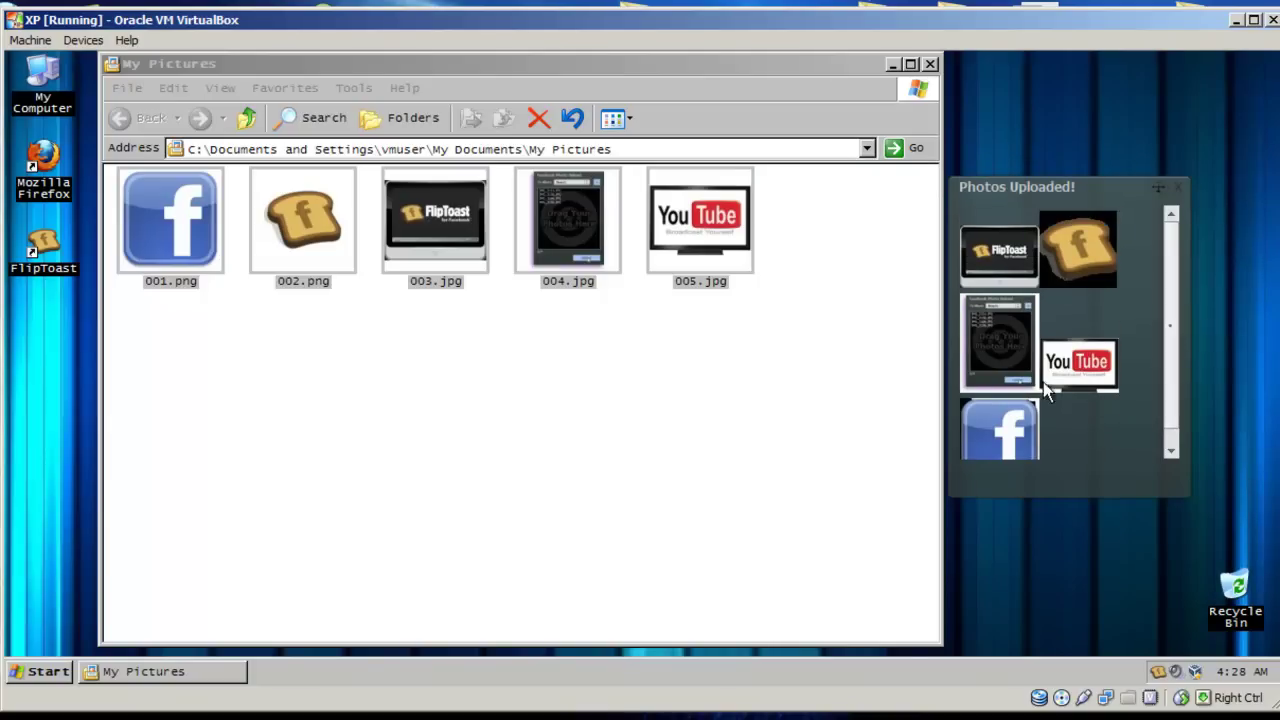
pyautogui.click(1181, 190)
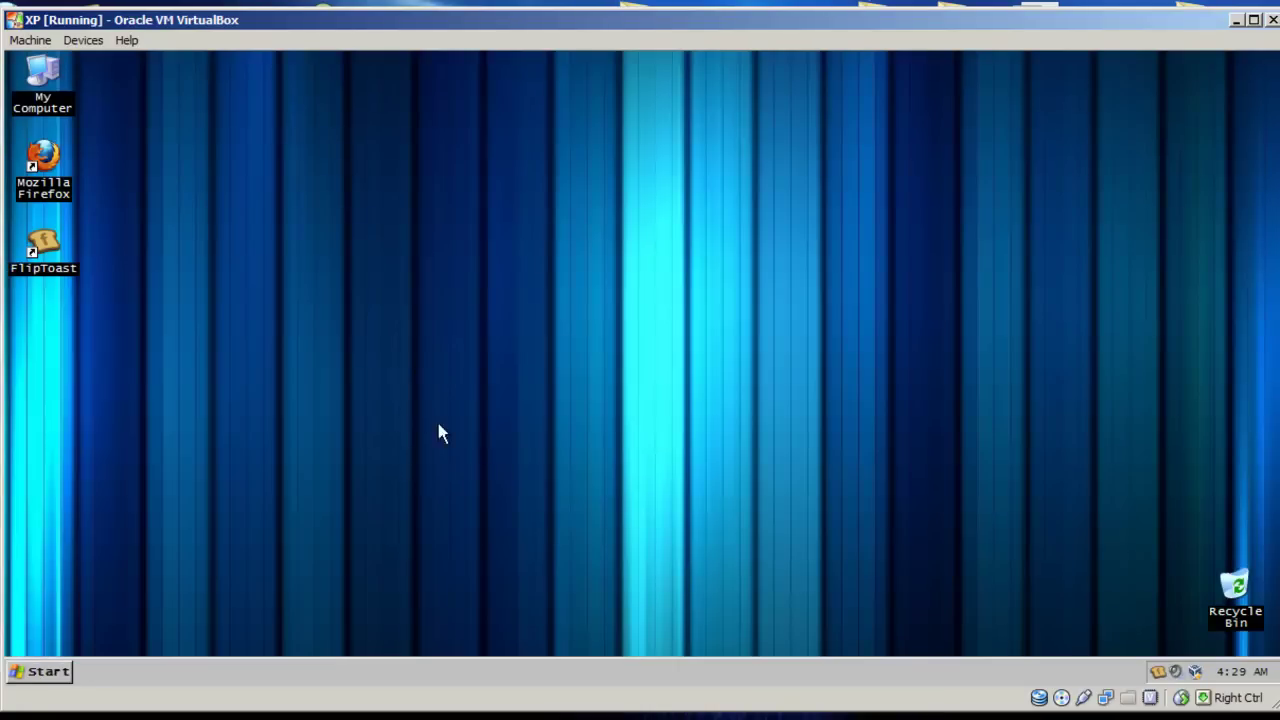
# Step: Switch to Mozilla Firefox, go to facebook.com and log in with the saved credentials
pyautogui.doubleClick(43, 165)
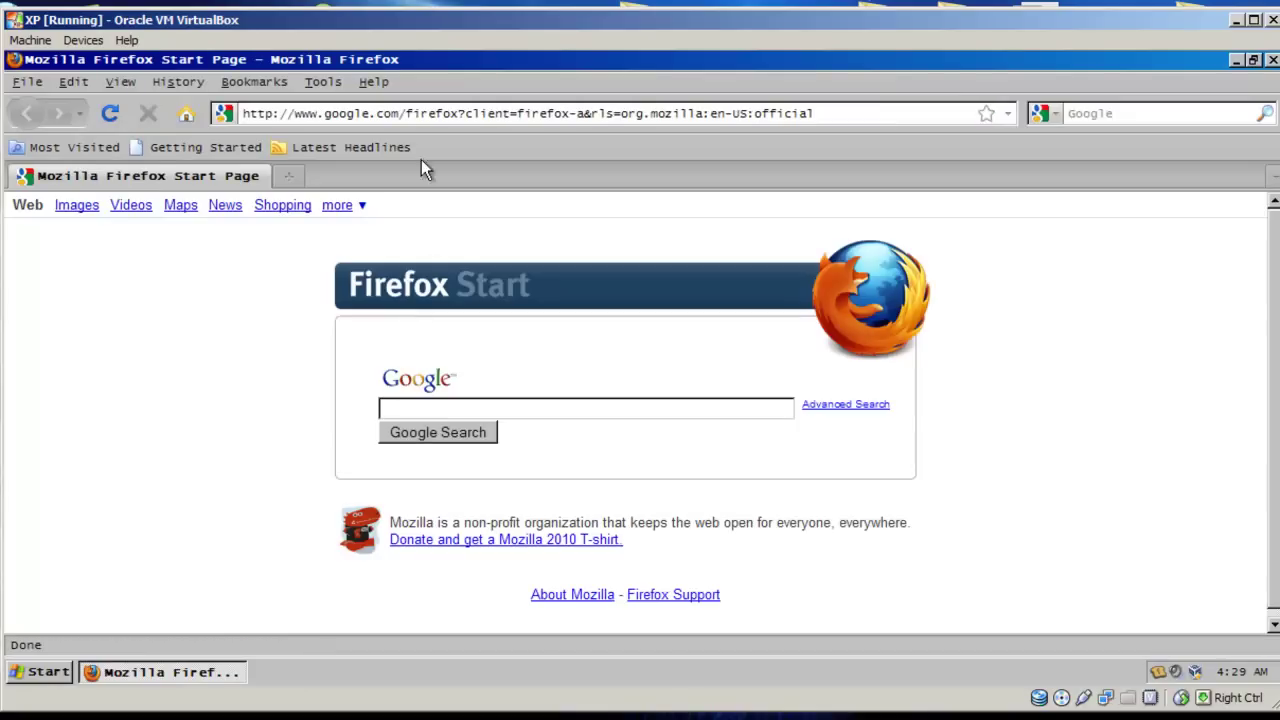
pyautogui.click(434, 118)
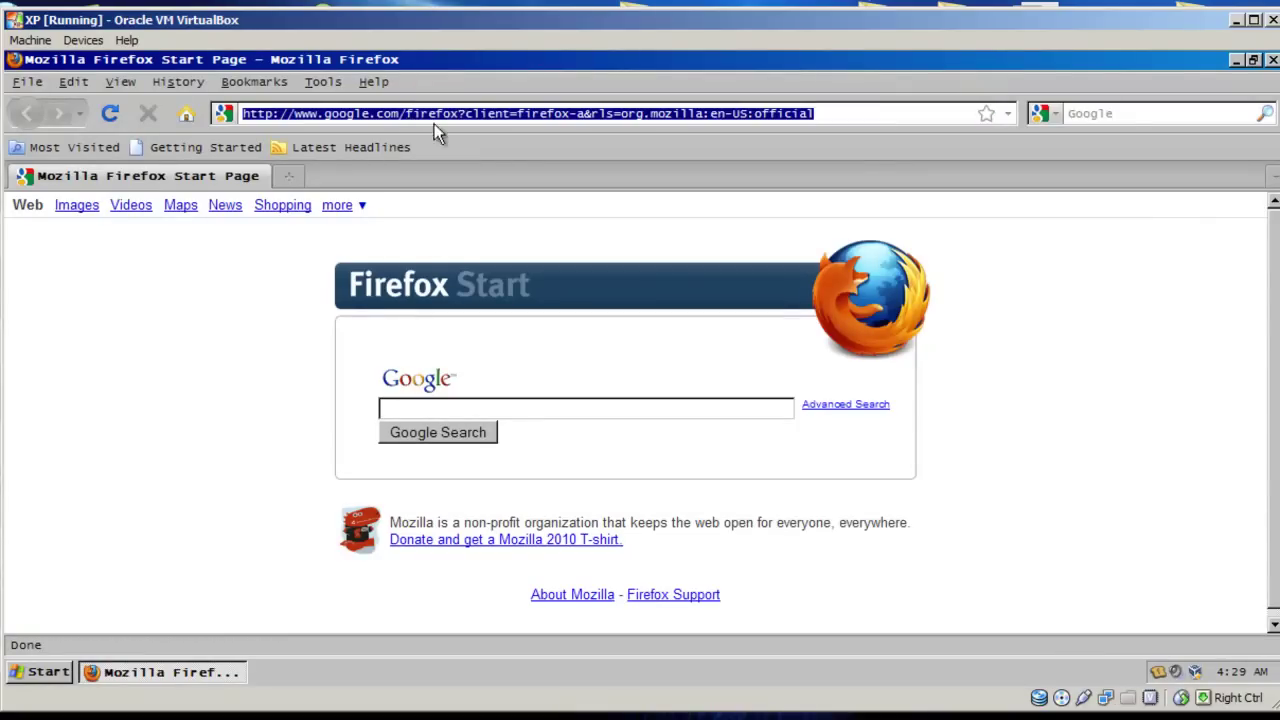
pyautogui.write('facebook.com')
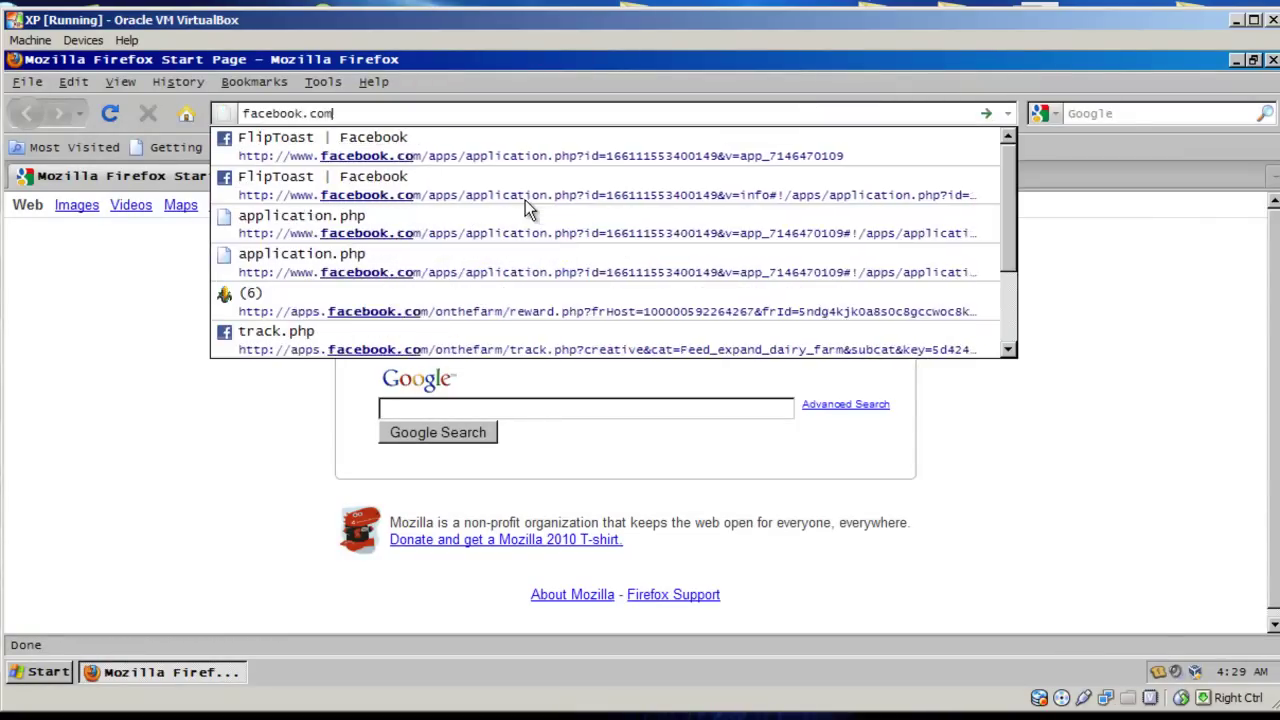
pyautogui.press('Return')
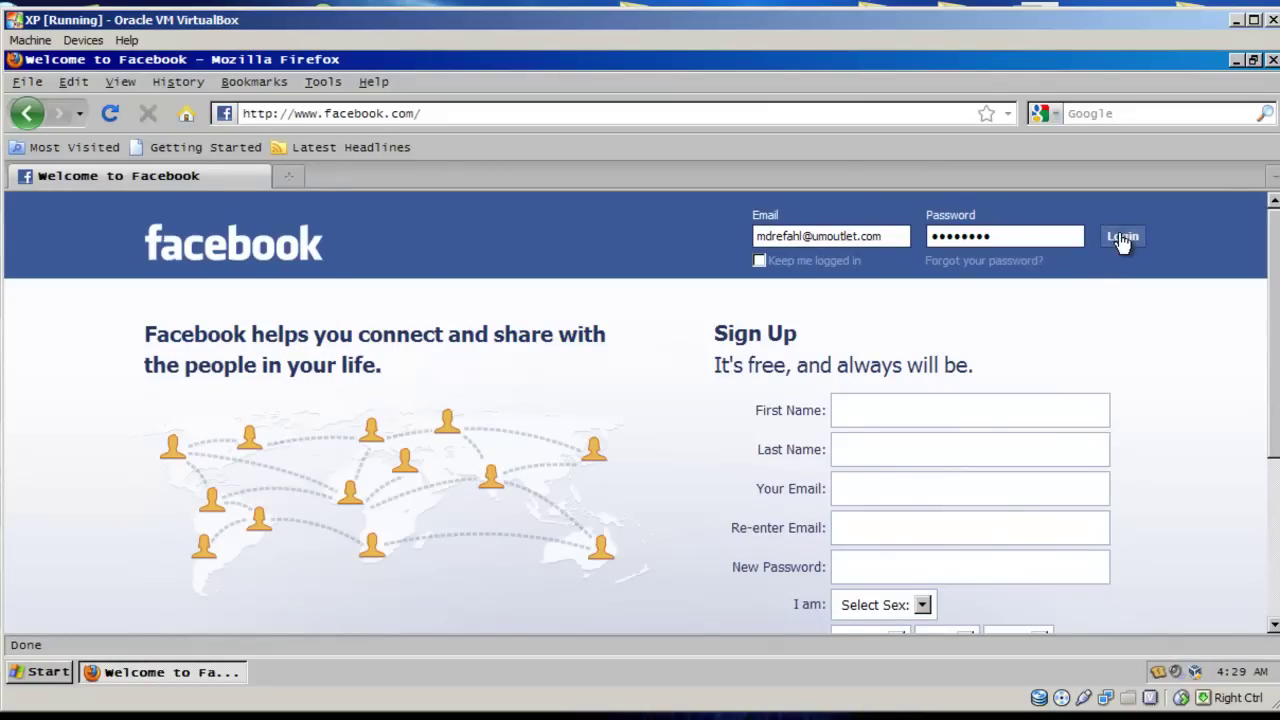
pyautogui.click(1122, 238)
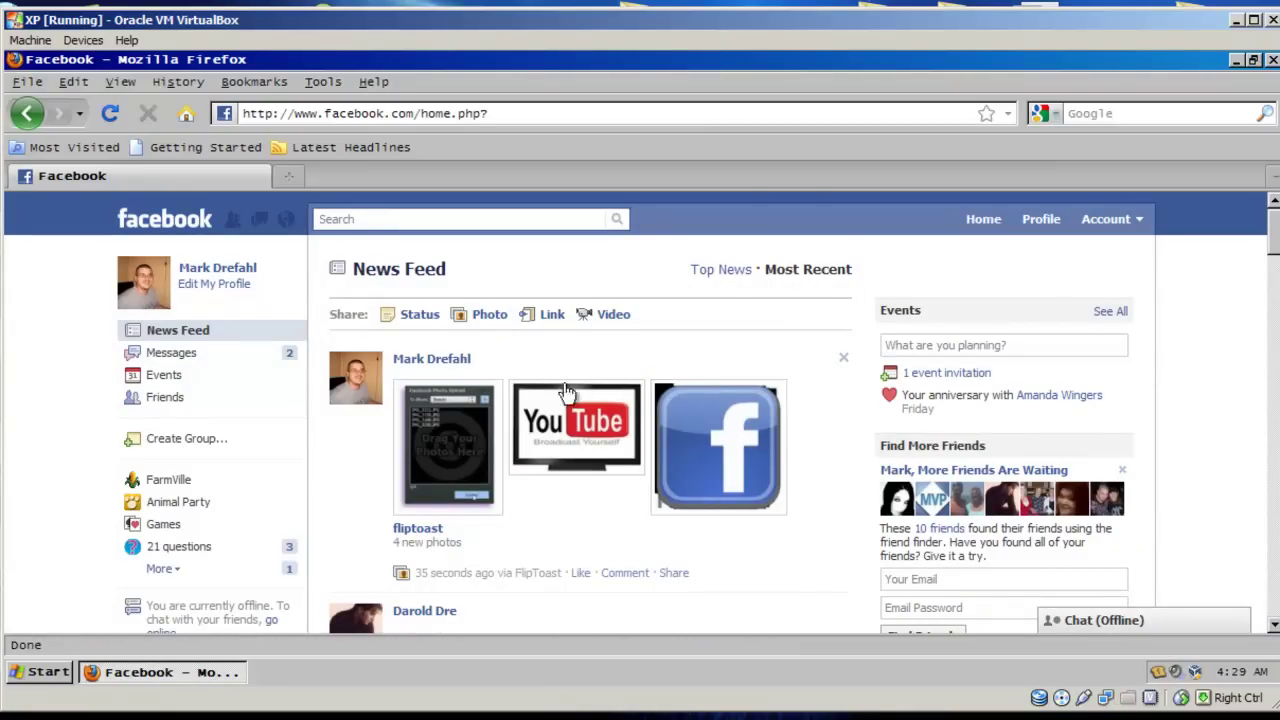
# Step: Open the fliptoast album from the profile's photos to check the uploaded pictures, dismissing the new-photo notification
pyautogui.click(486, 318)
pyautogui.click(220, 268)
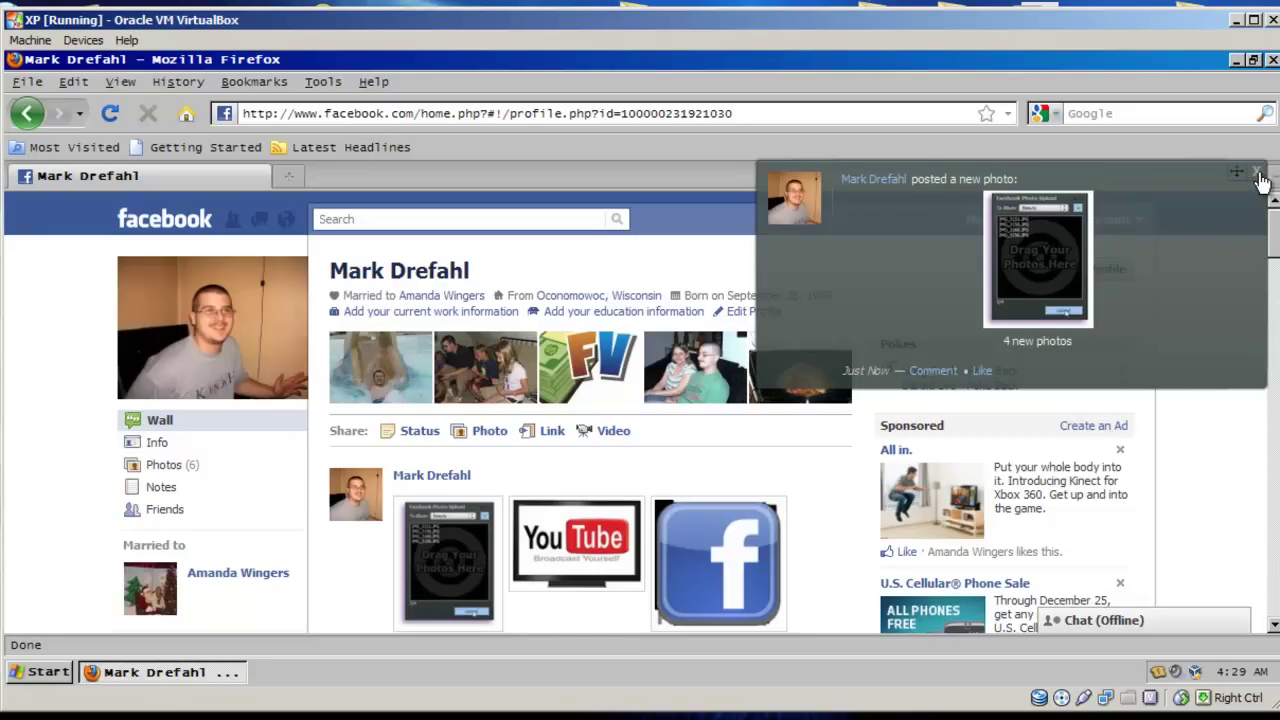
pyautogui.click(1256, 171)
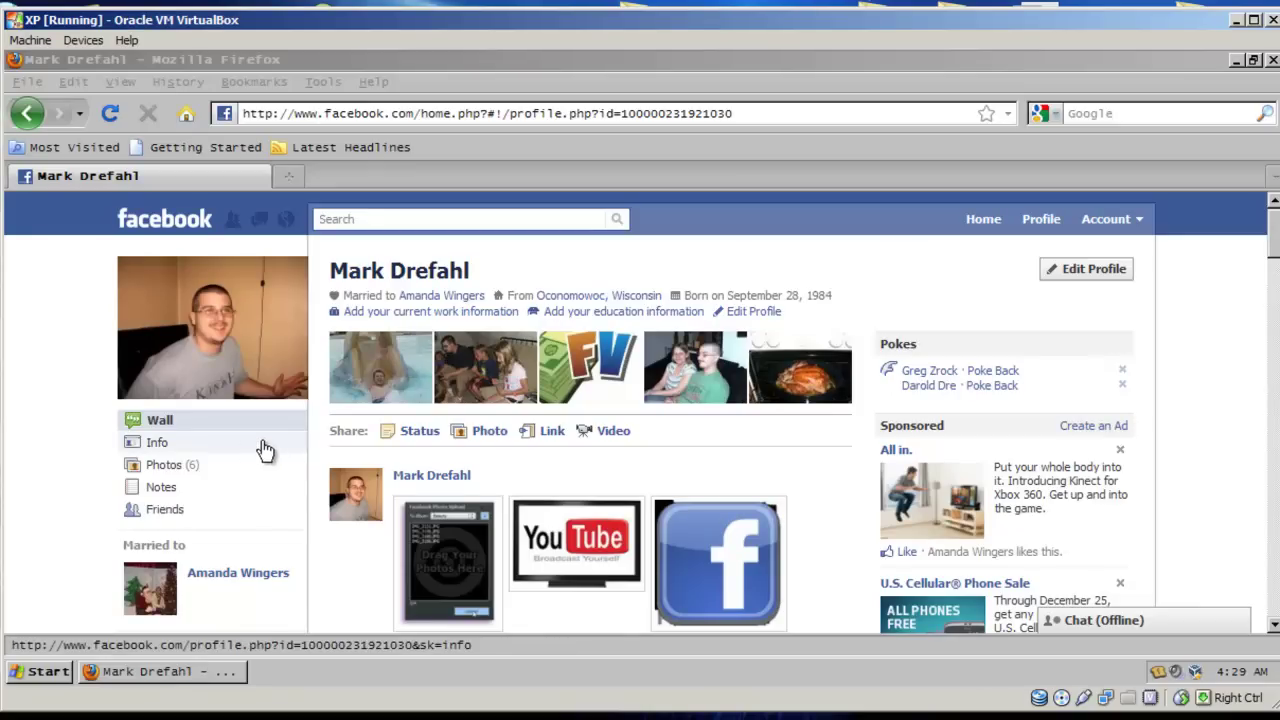
pyautogui.click(195, 466)
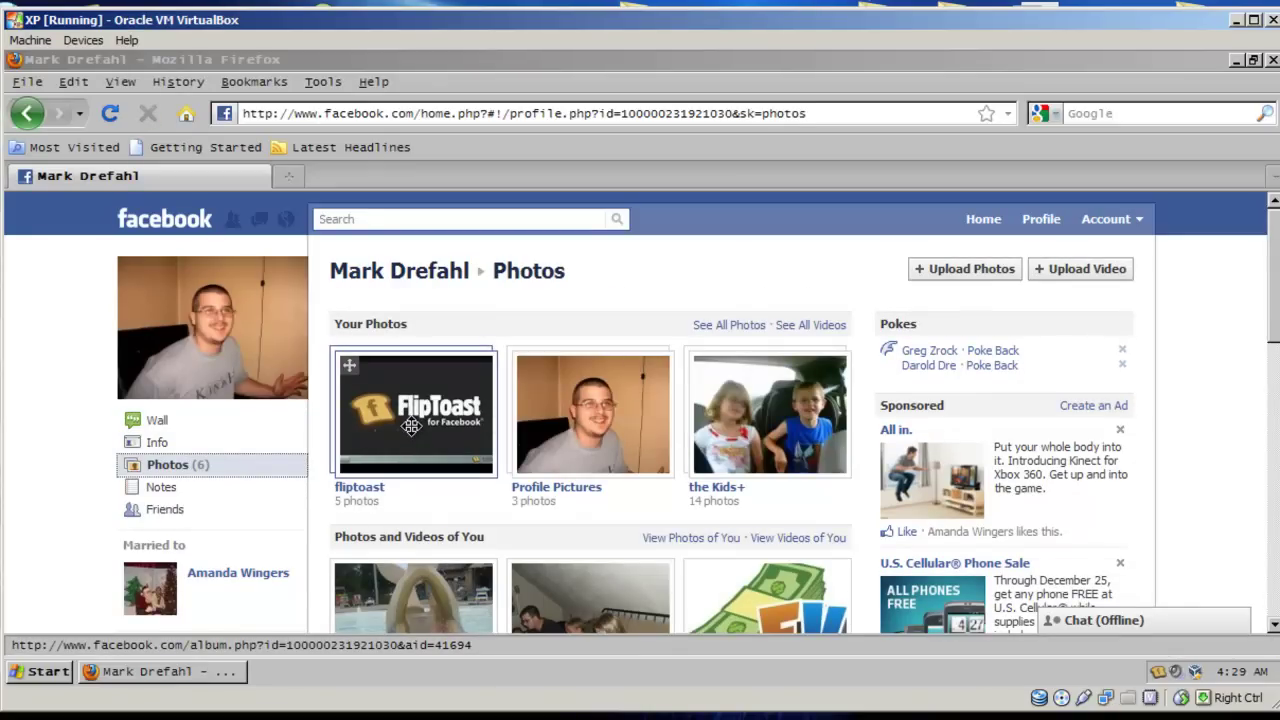
pyautogui.click(362, 488)
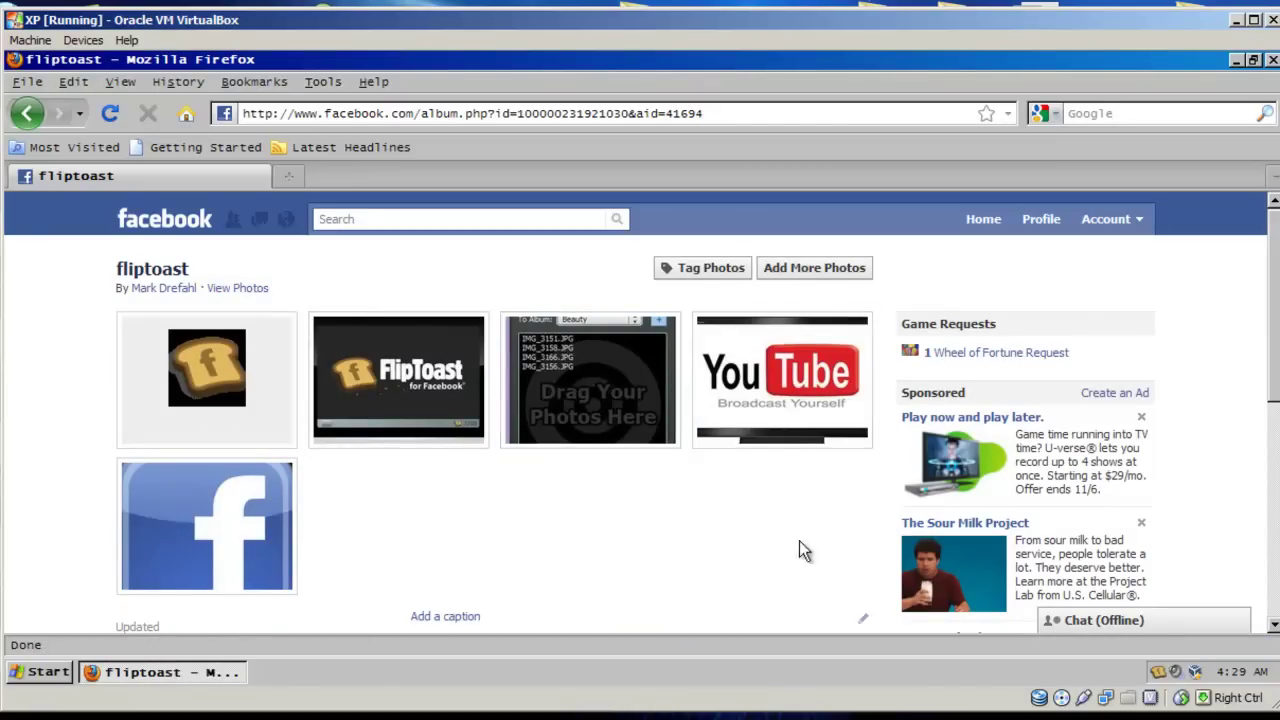
pyautogui.moveTo(1274, 406)
pyautogui.mouseDown()
pyautogui.moveTo(1272, 534)
pyautogui.moveTo(1274, 406)
pyautogui.mouseUp()
pyautogui.click(600, 114)
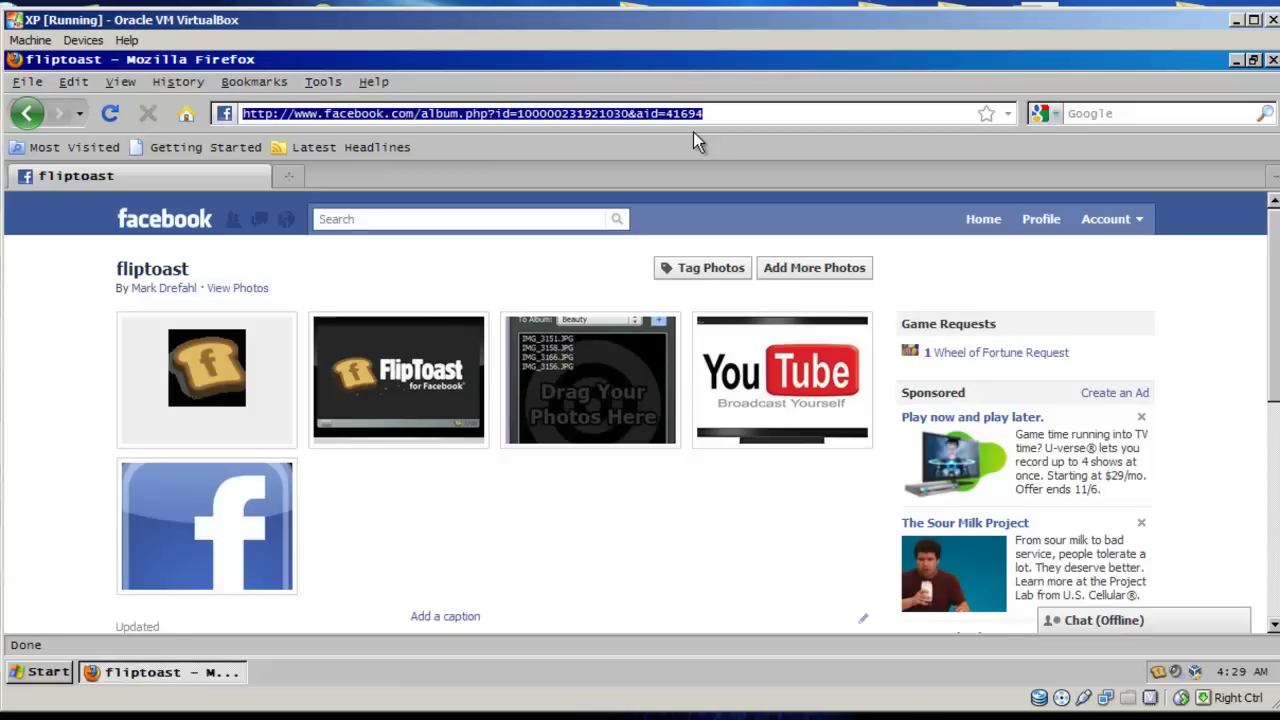
pyautogui.write('umoutlet.com')
pyautogui.press('Down')
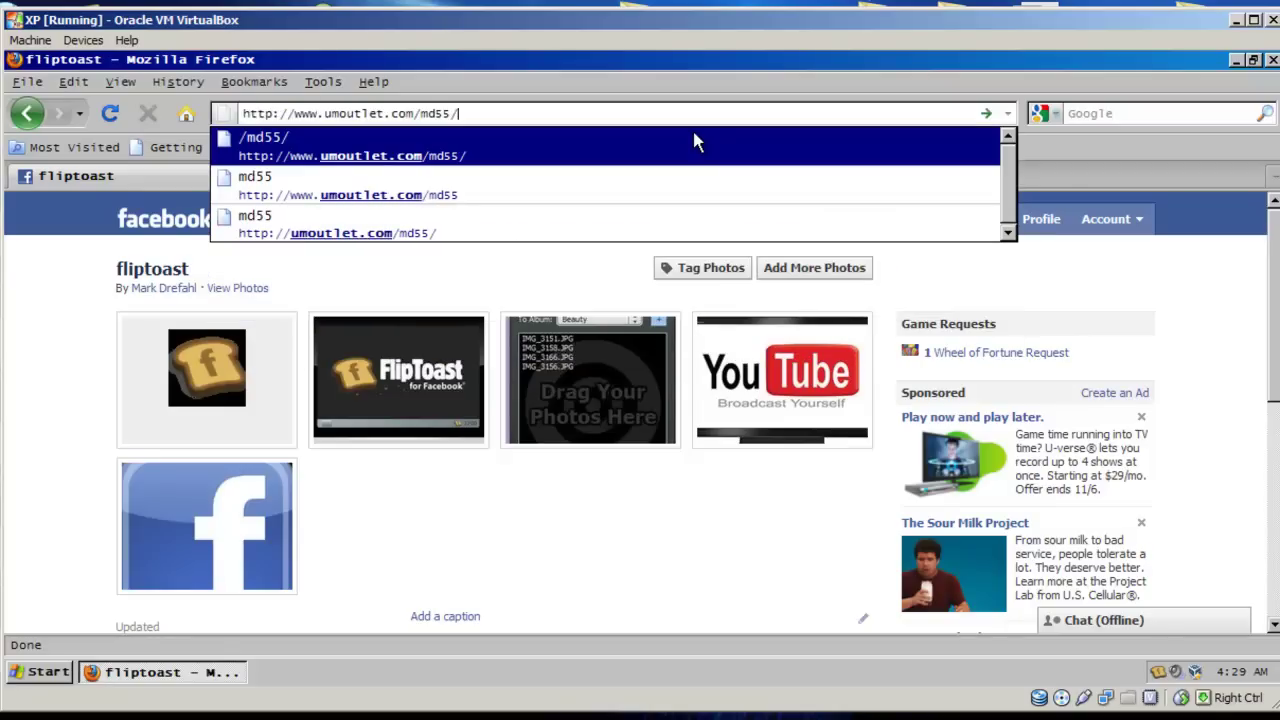
pyautogui.press('Return')
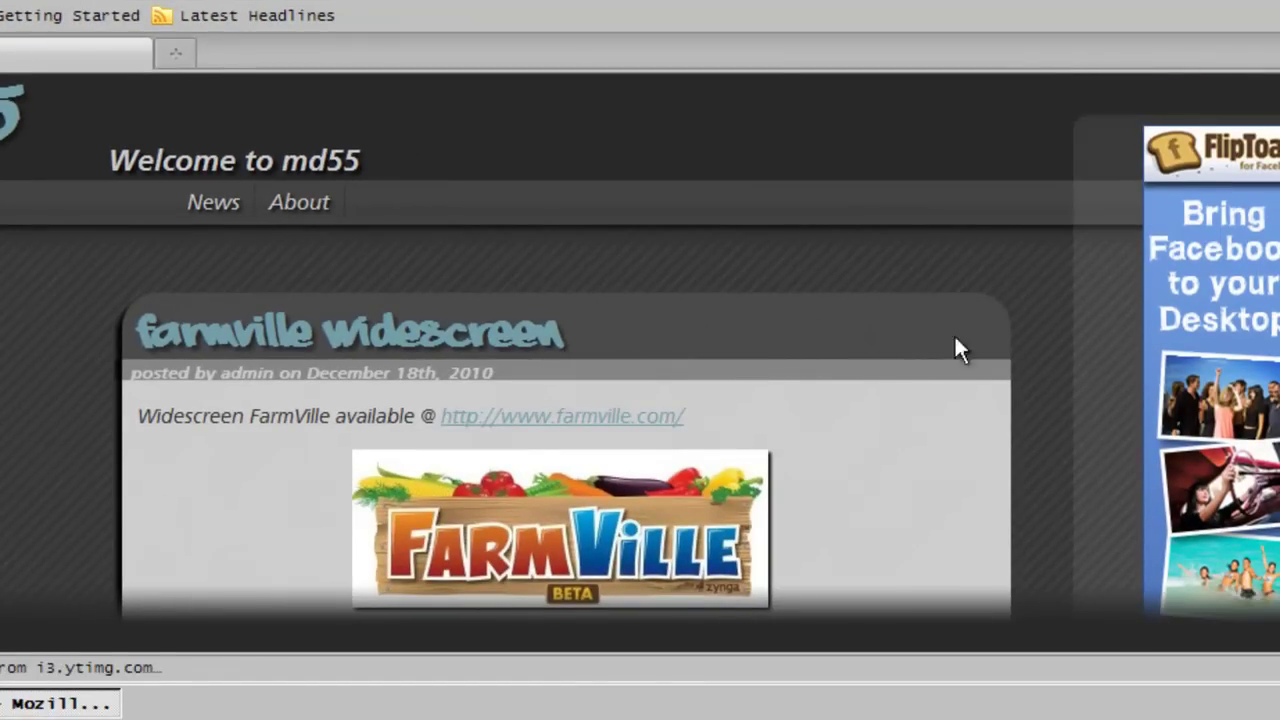
# Step: Open the FlipToast download page through the Photo Drag-n-Drop for Facebook banner, review it and return to the md55 page
pyautogui.scroll(-5, 765, 355)
pyautogui.scroll(2, 765, 355)
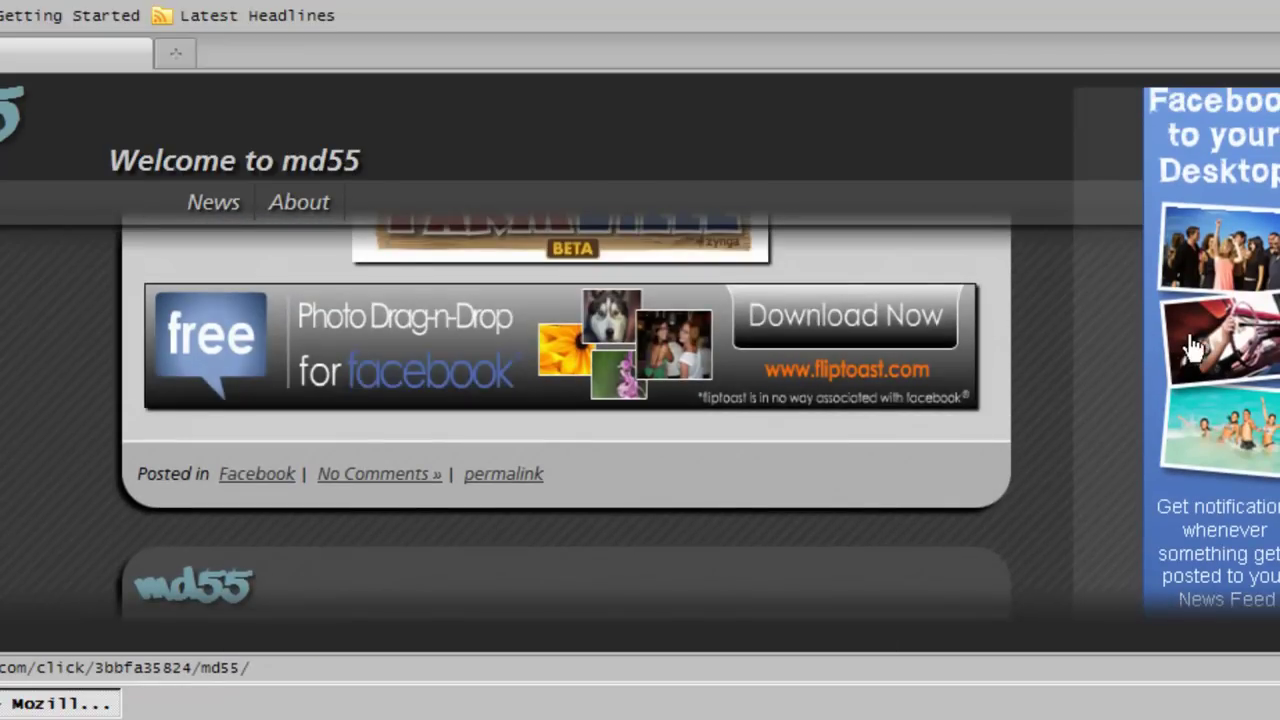
pyautogui.click(760, 372)
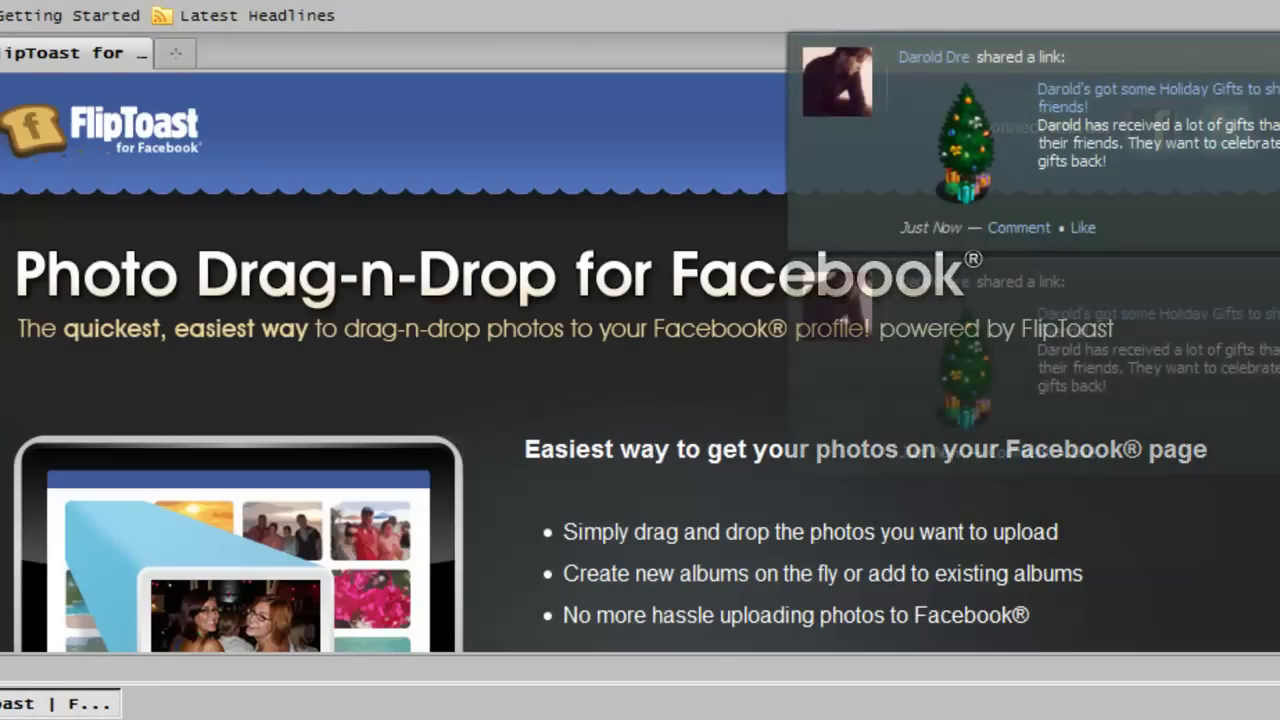
pyautogui.scroll(-3, 604, 363)
pyautogui.scroll(1, 604, 363)
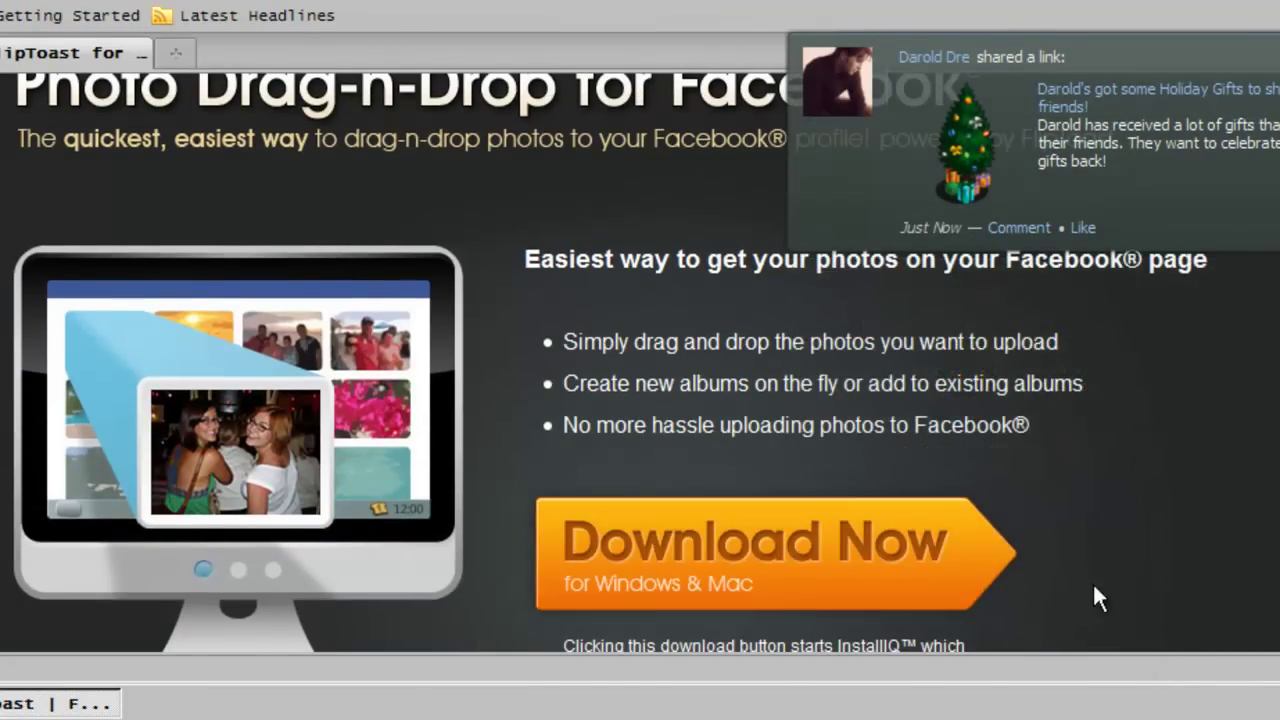
pyautogui.scroll(3, 1240, 285)
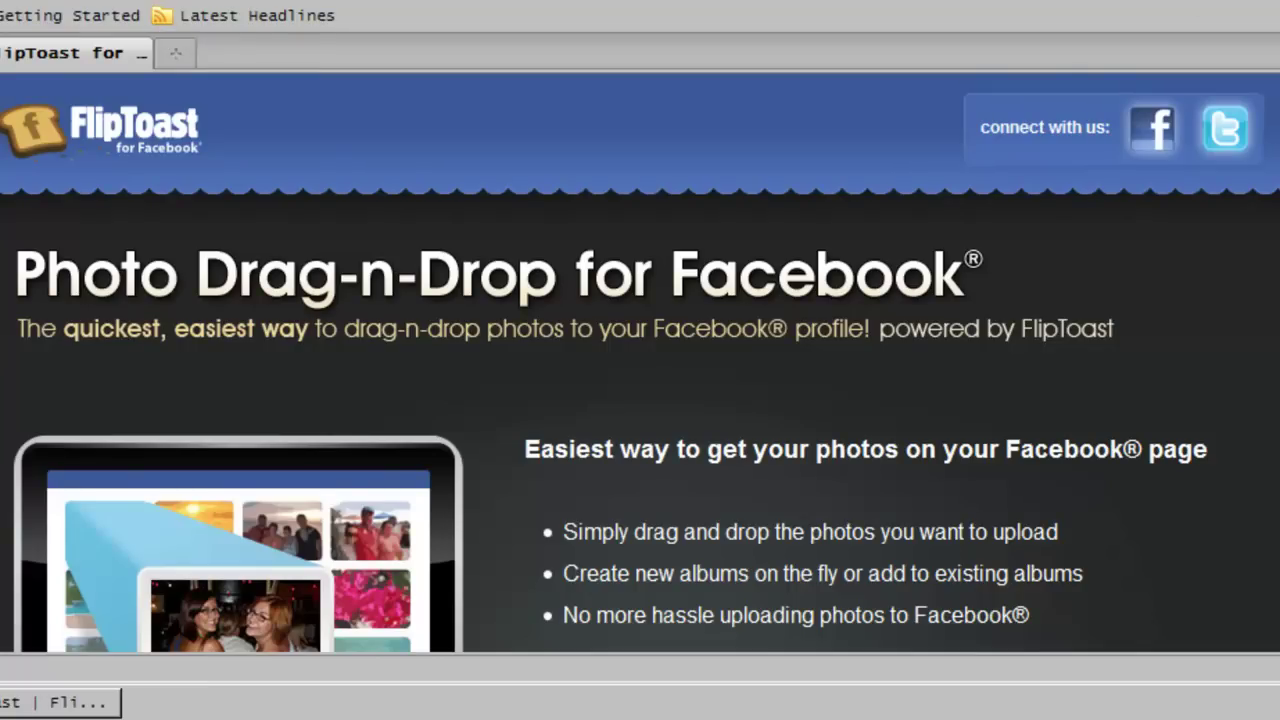
pyautogui.hotkey('alt', 'Left')
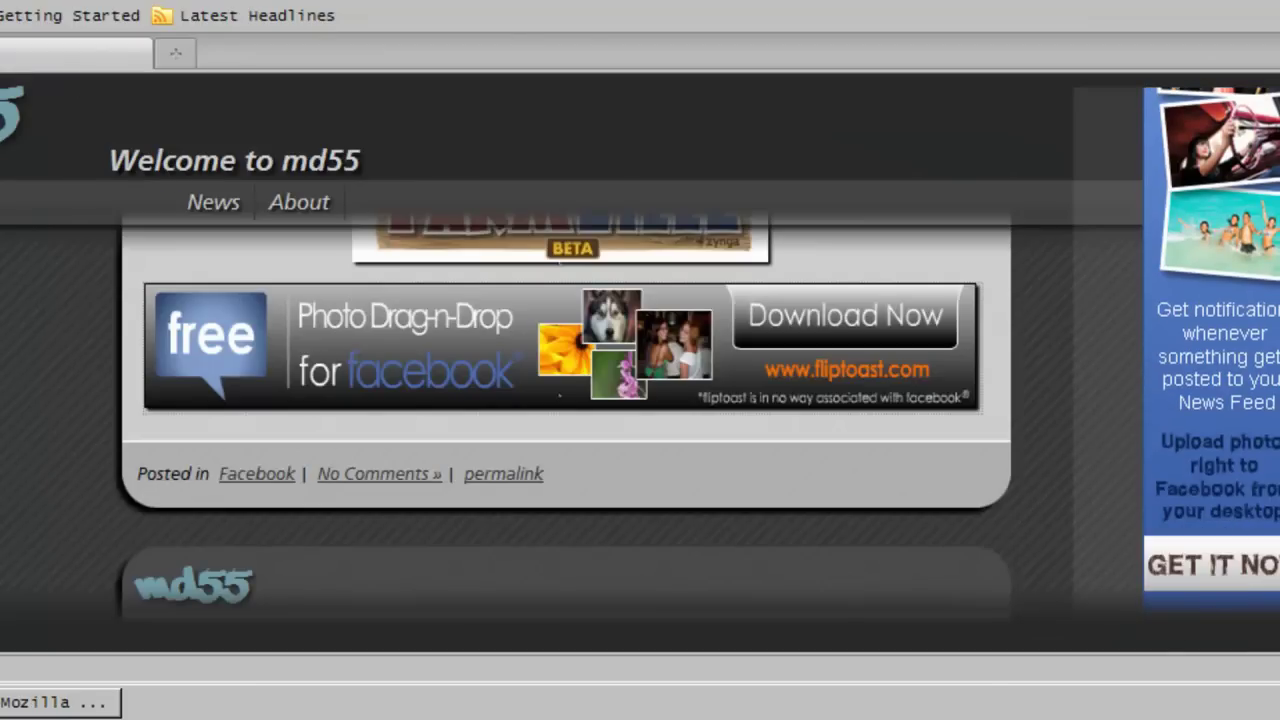
# Step: Open the Facebook Photo Upload window from FlipToast to view it, and close it again
pyautogui.rightClick(1012, 704)
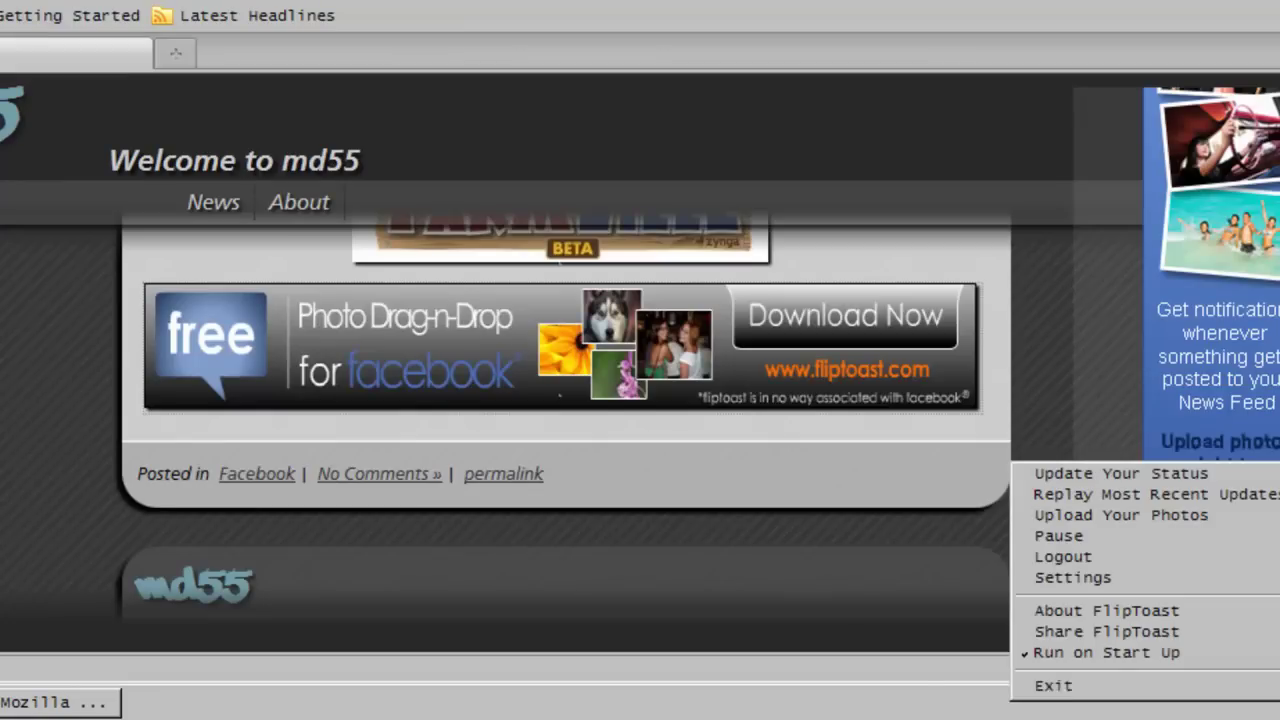
pyautogui.click(1150, 515)
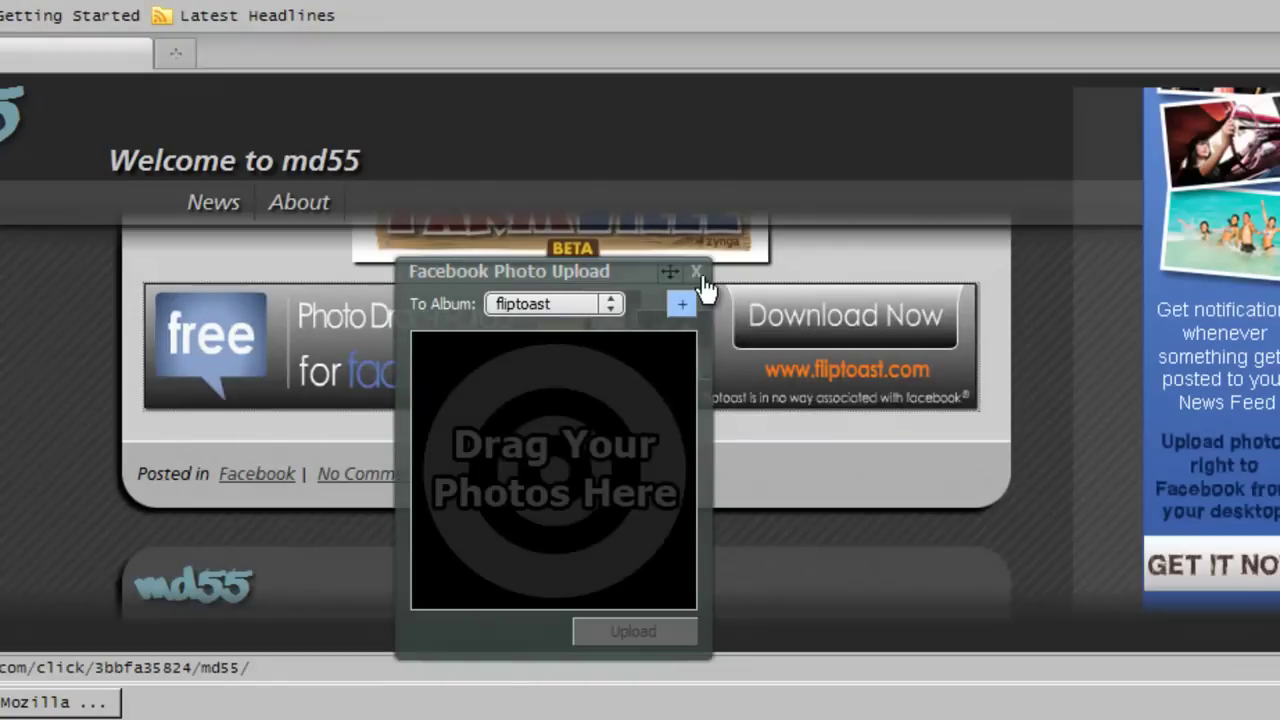
pyautogui.click(696, 271)
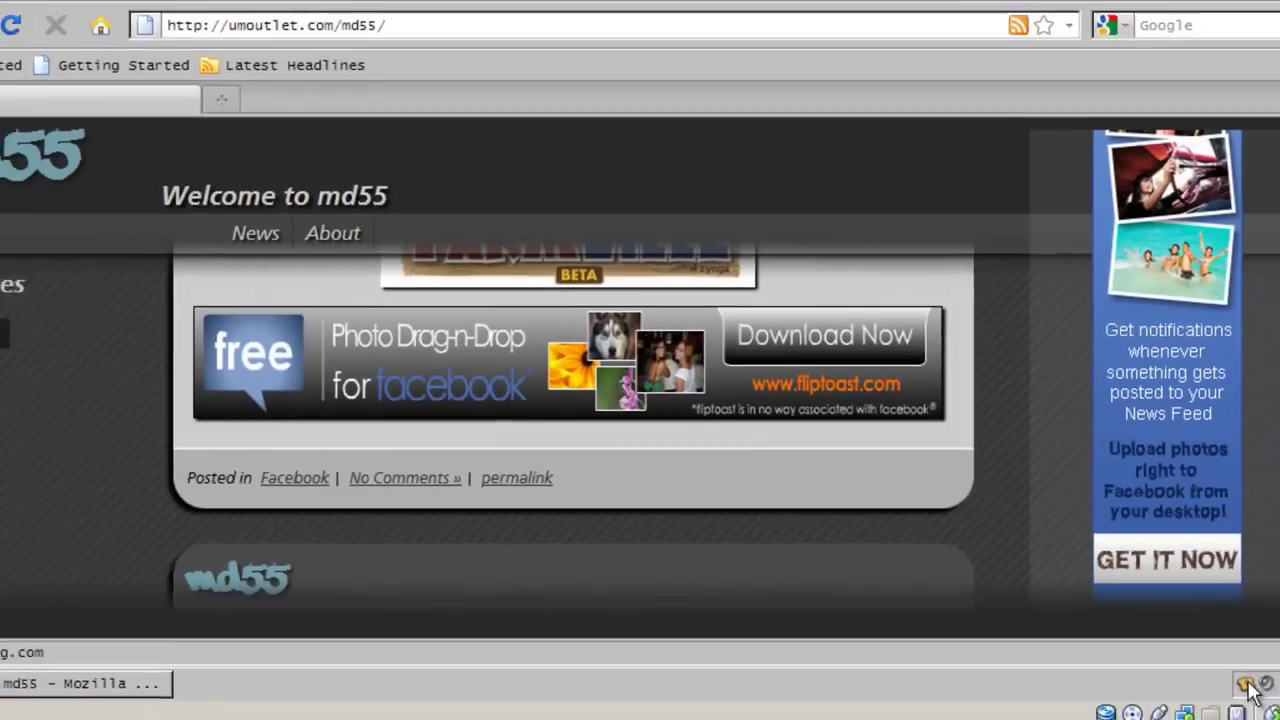
# Step: Minimize the Firefox window to reveal the desktop
pyautogui.rightClick(1158, 659)
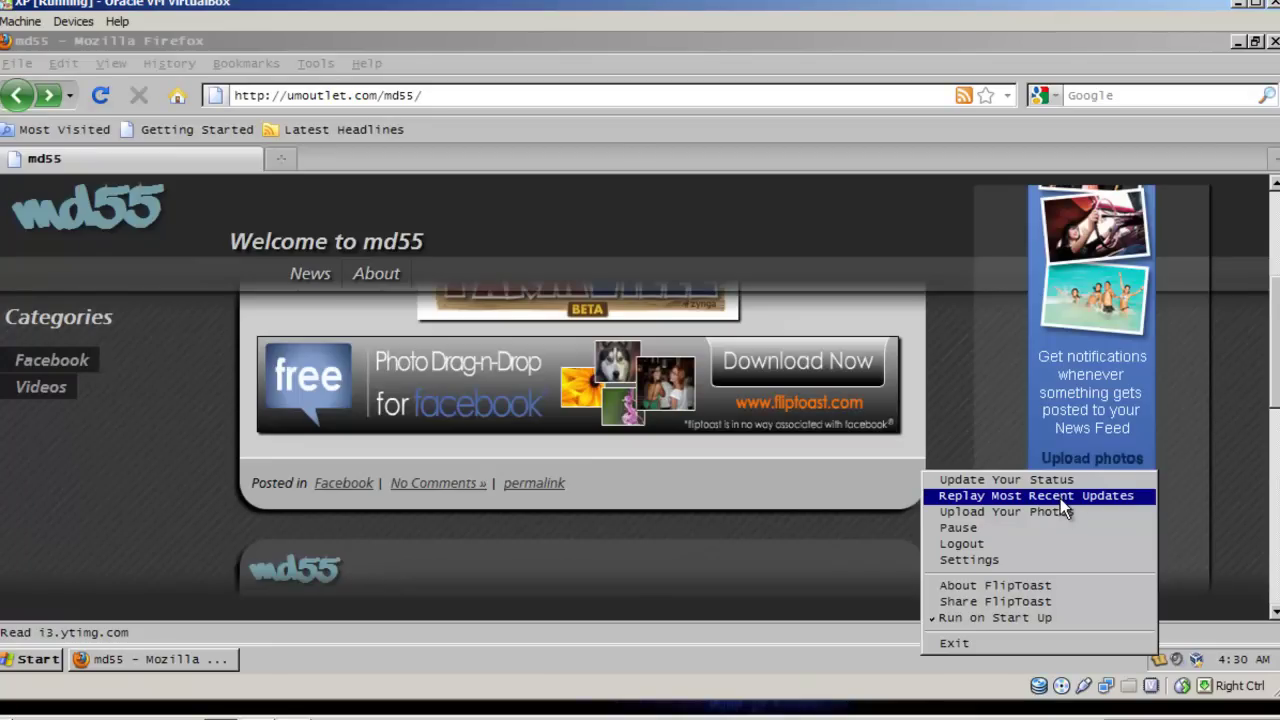
pyautogui.click(1237, 41)
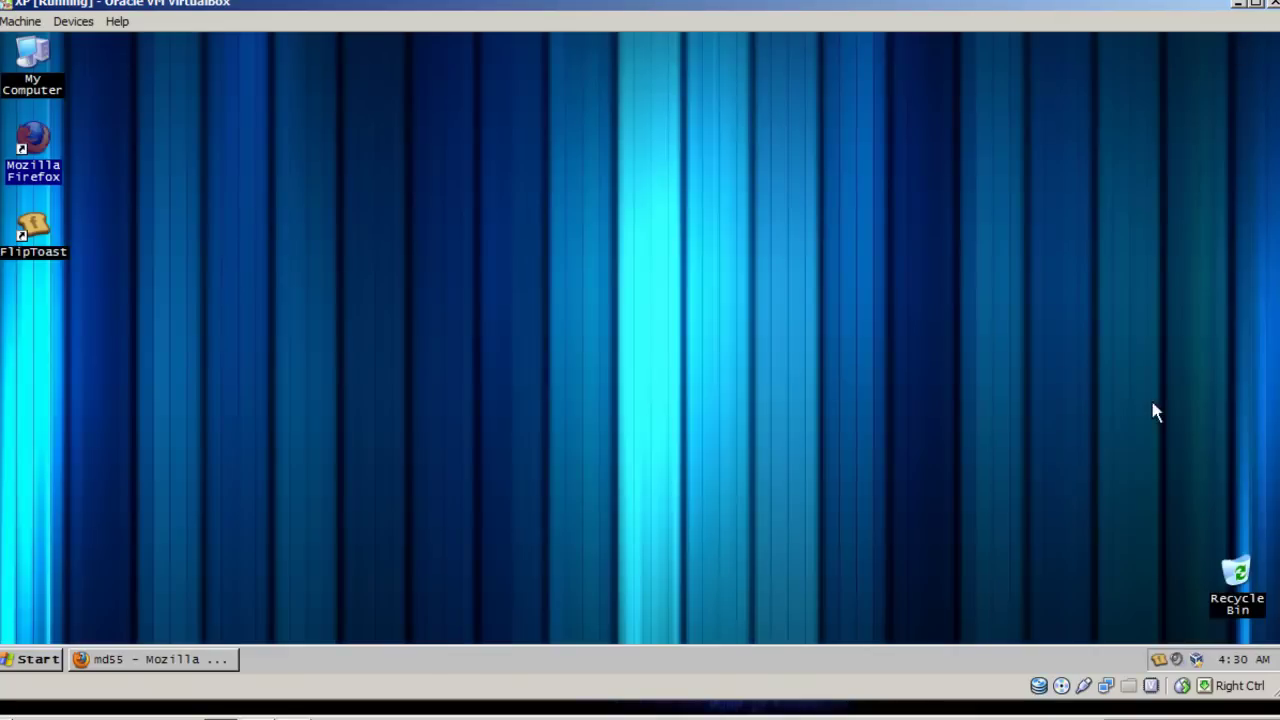
# Step: Open FlipToast's Update Your Status window to view it, and close it without posting
pyautogui.rightClick(1158, 659)
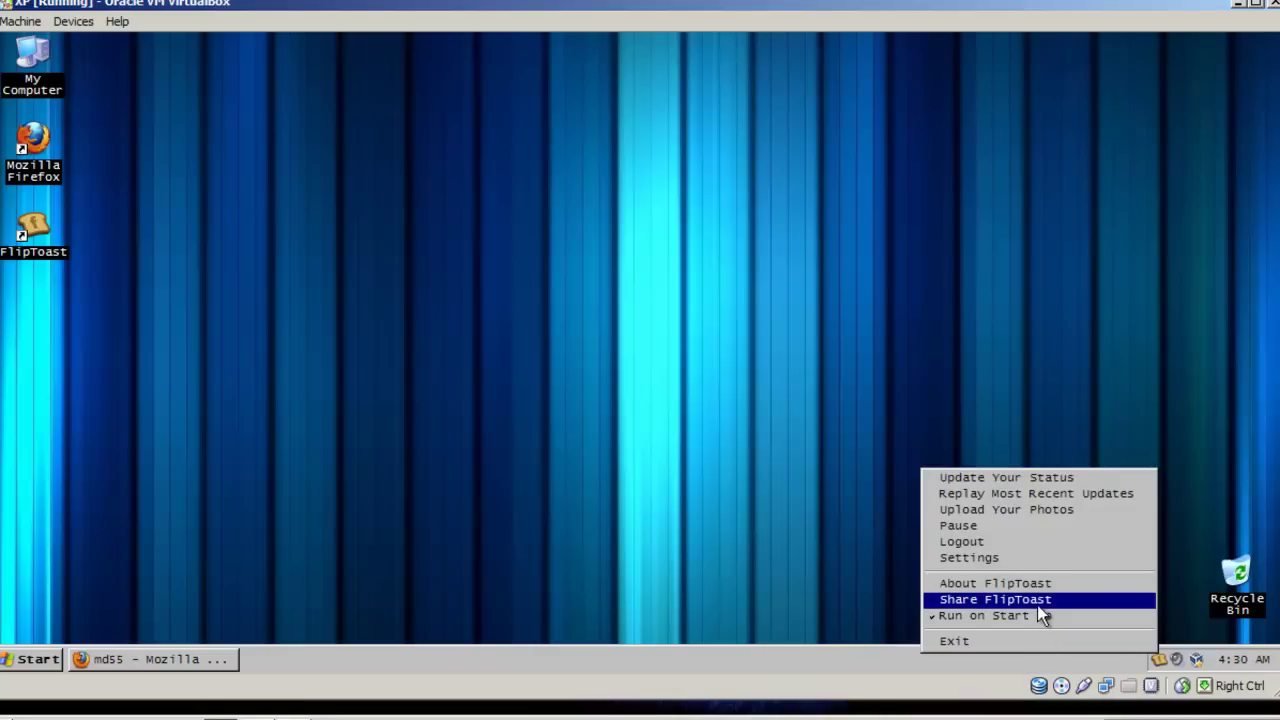
pyautogui.click(1058, 477)
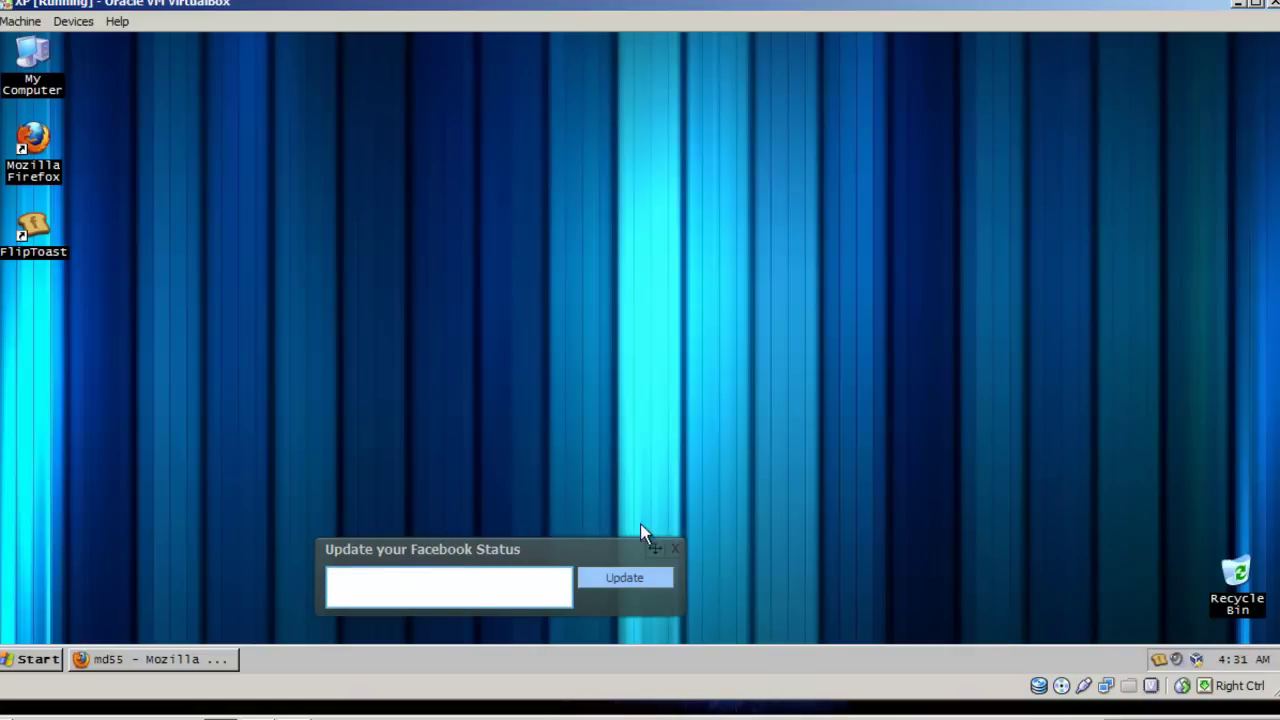
pyautogui.click(675, 549)
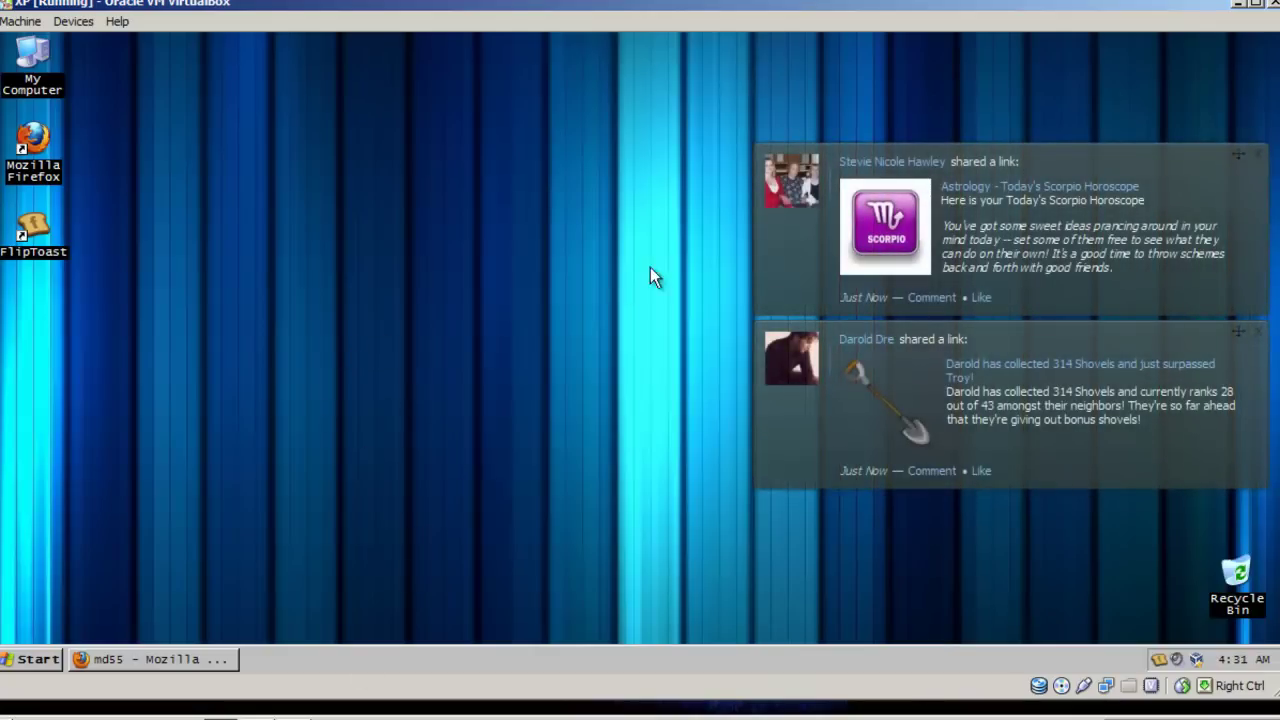
# Step: Dismiss both shared-link notifications on the desktop
pyautogui.click(1258, 332)
pyautogui.click(1258, 155)
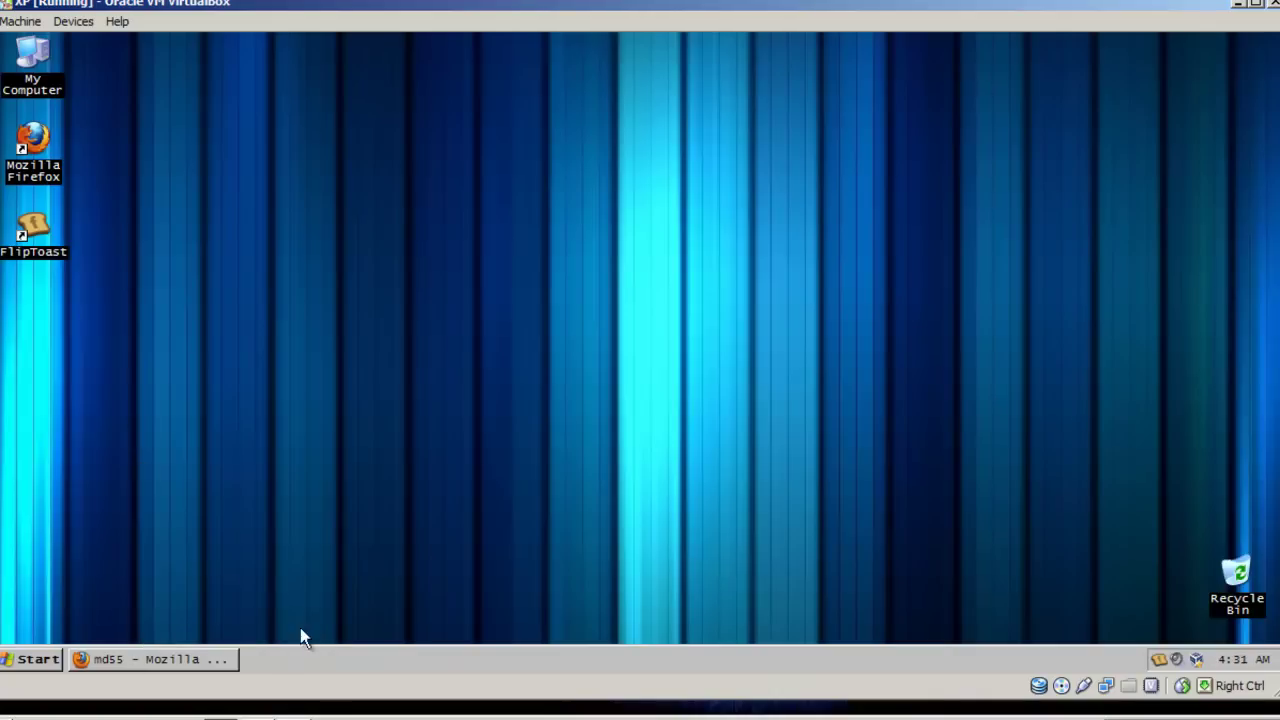
pyautogui.click(198, 713)
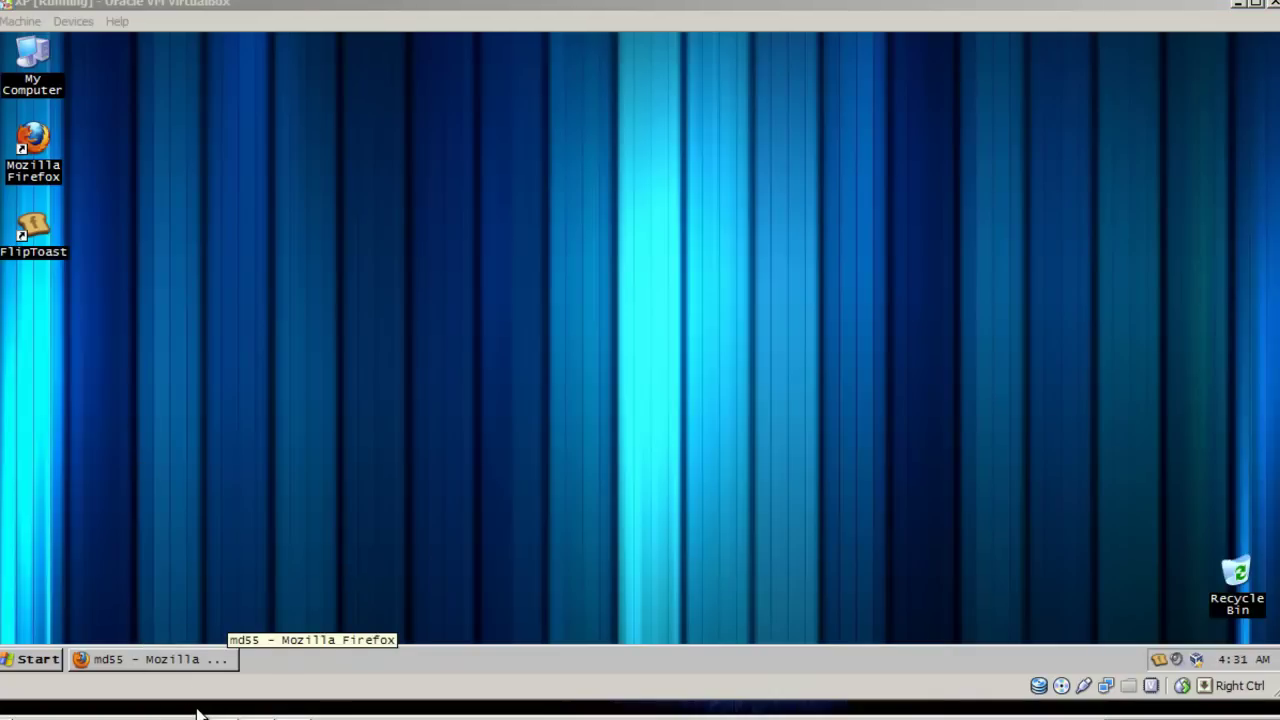